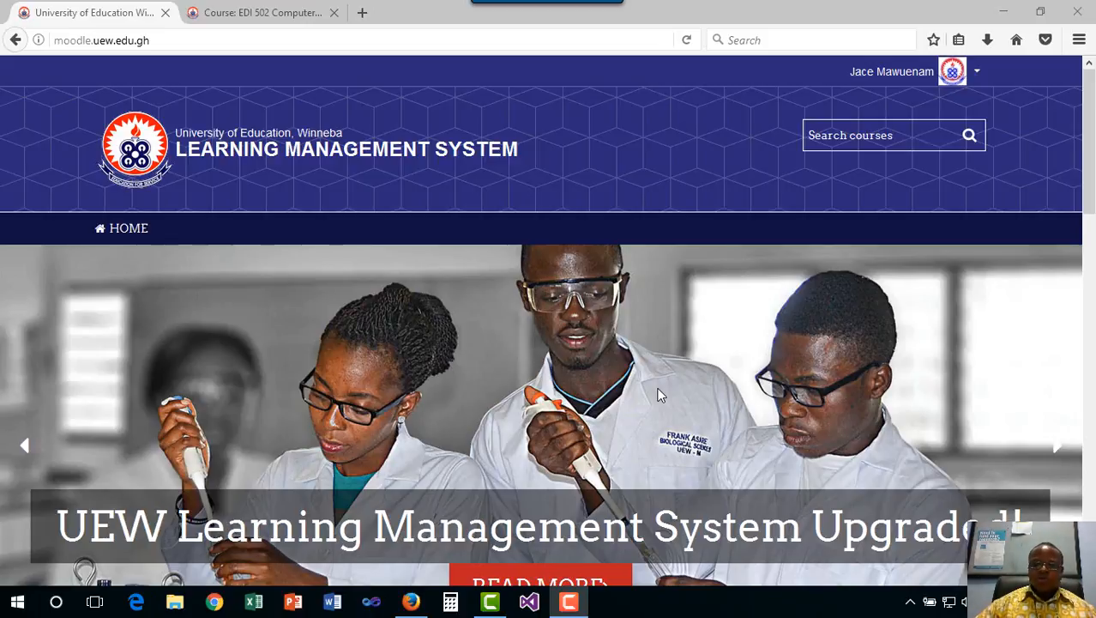
# Open the MAB 442: Maths Methods course from the My courses list
pyautogui.scroll(-10, 658, 395)
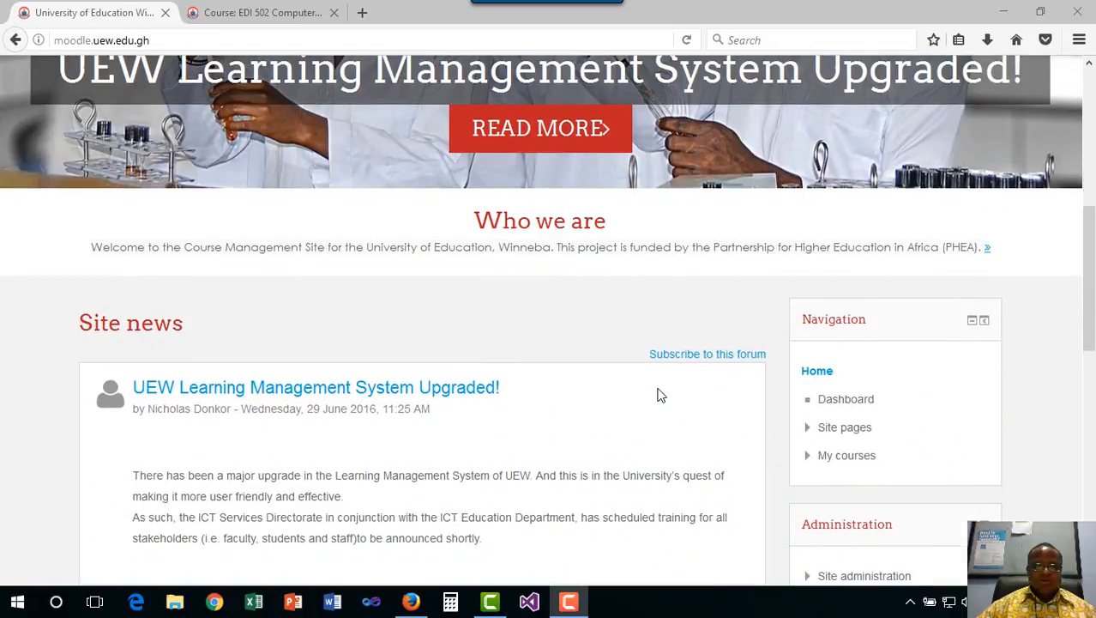
pyautogui.scroll(-5, 658, 394)
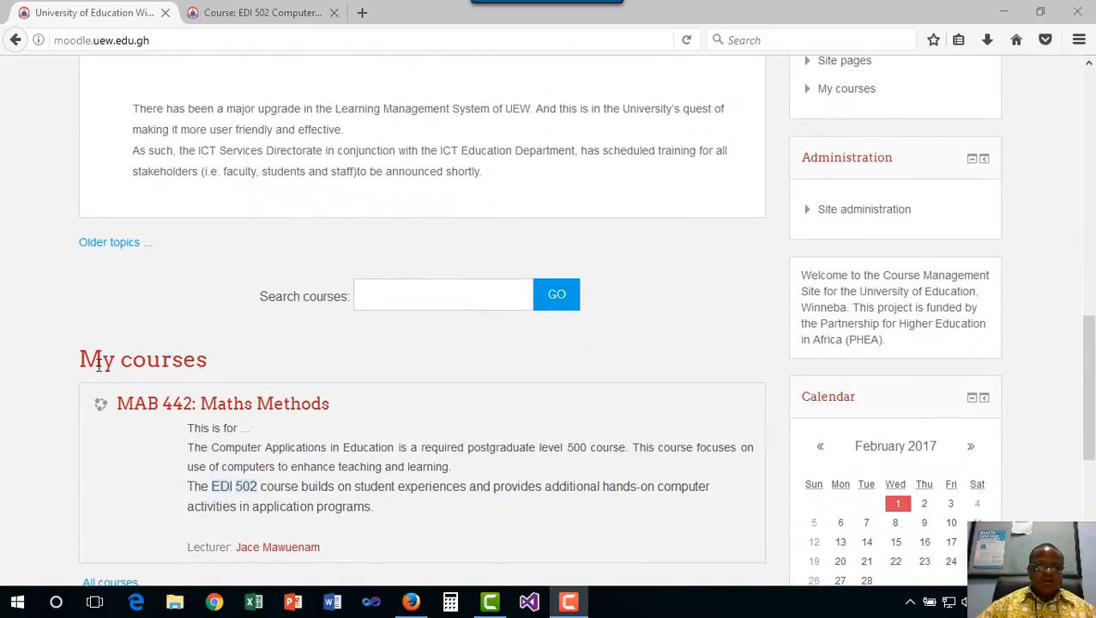
pyautogui.scroll(-3, 440, 391)
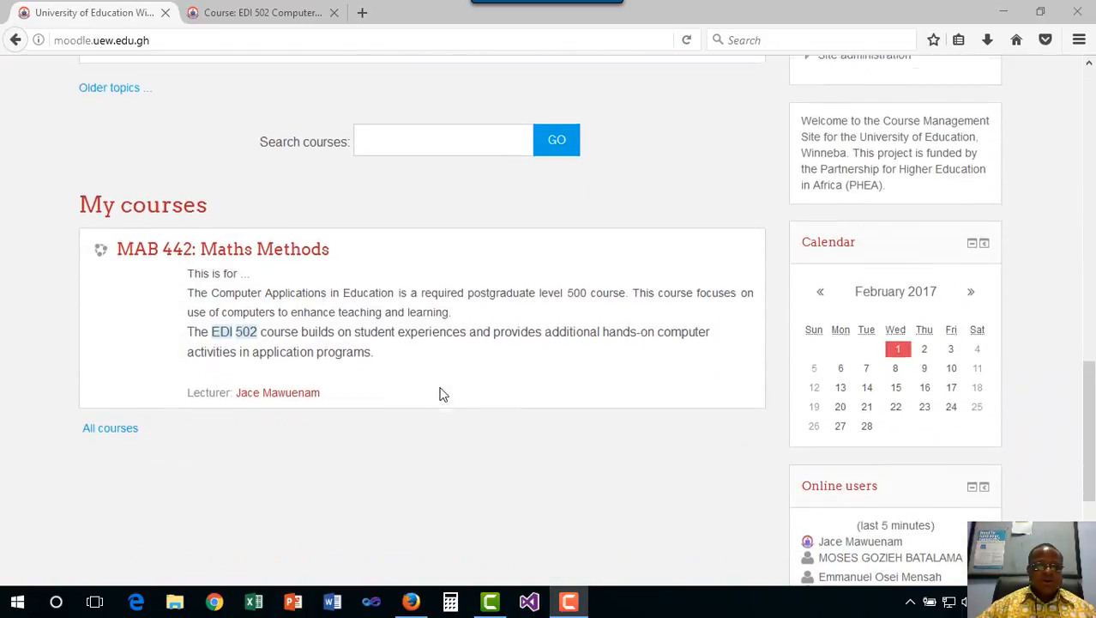
pyautogui.scroll(-1, 440, 394)
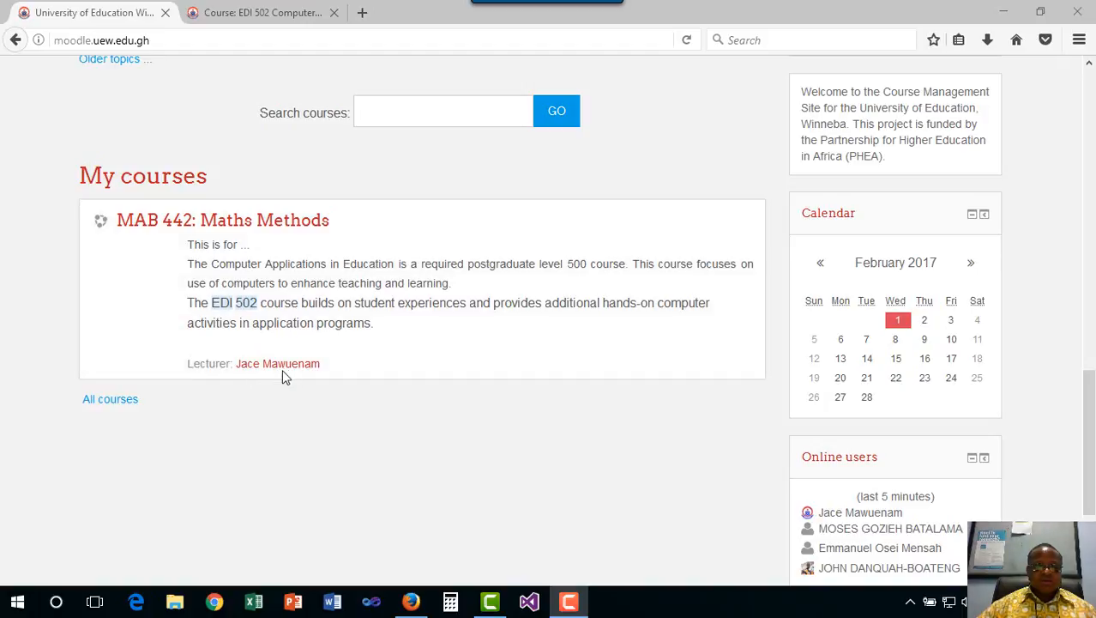
pyautogui.scroll(4, 345, 369)
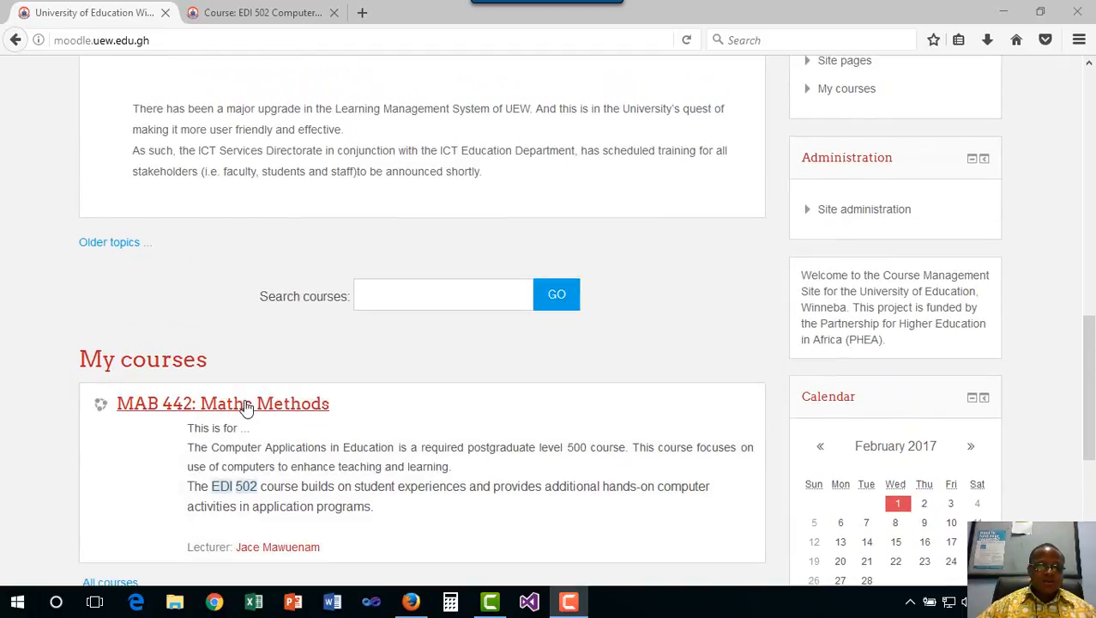
pyautogui.click(247, 408)
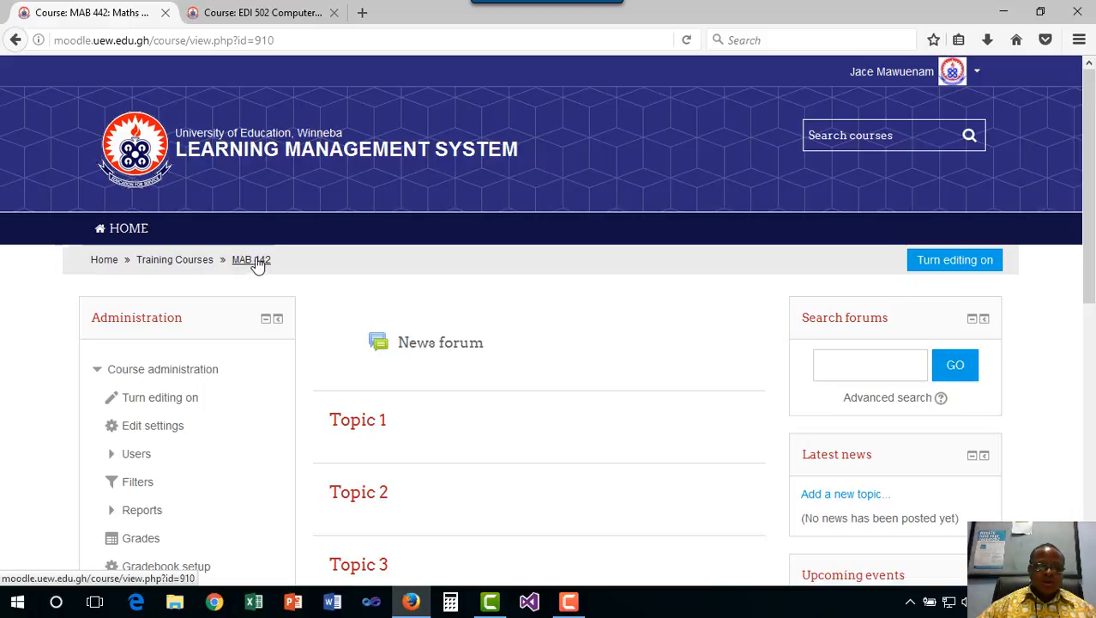
# Collapse and re-expand Course administration in the Administration block, then collapse it again
pyautogui.click(97, 371)
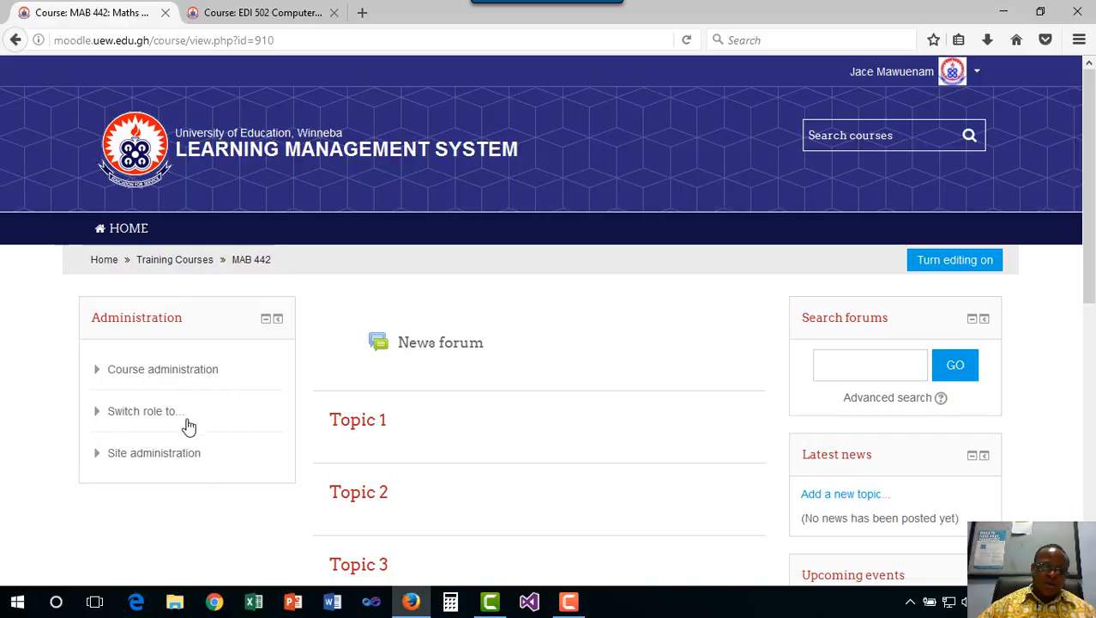
pyautogui.click(98, 375)
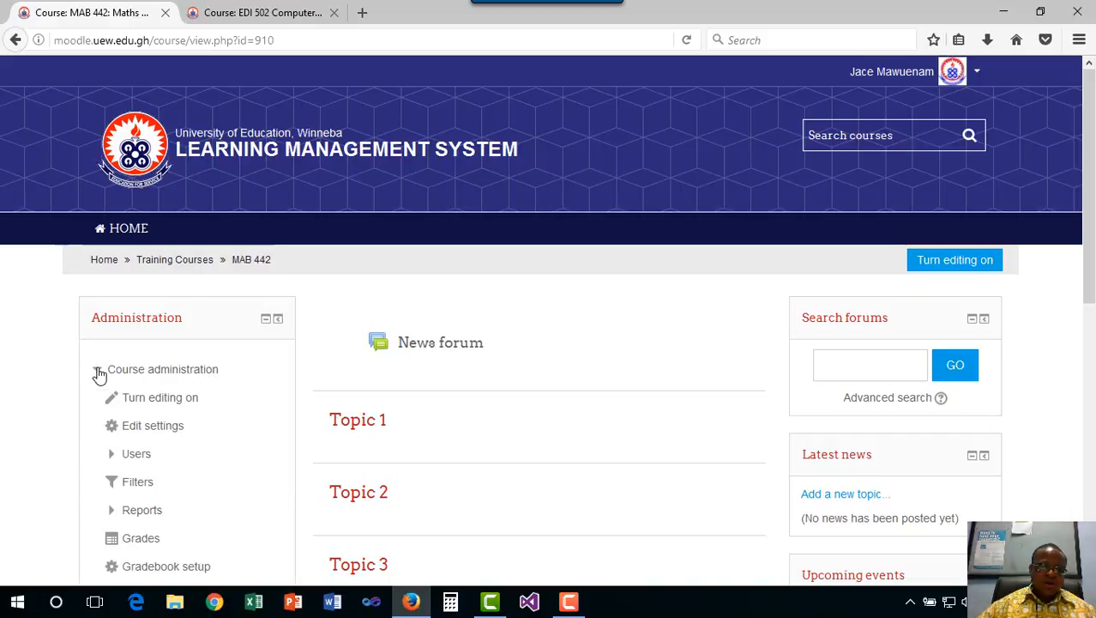
pyautogui.scroll(-3, 191, 411)
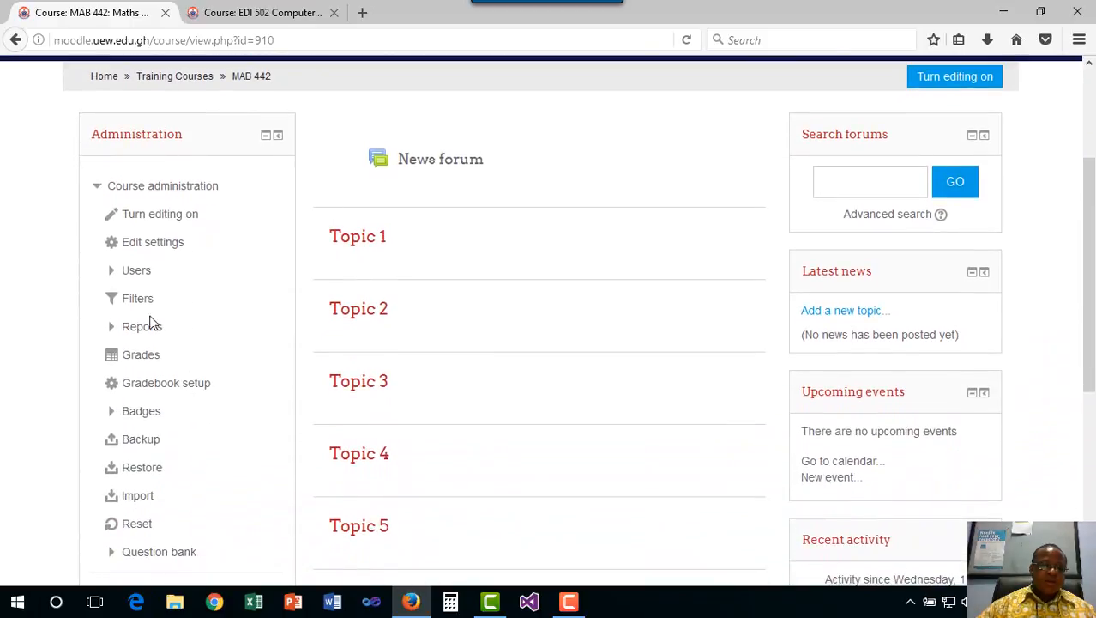
pyautogui.scroll(-3, 154, 274)
pyautogui.scroll(1, 157, 292)
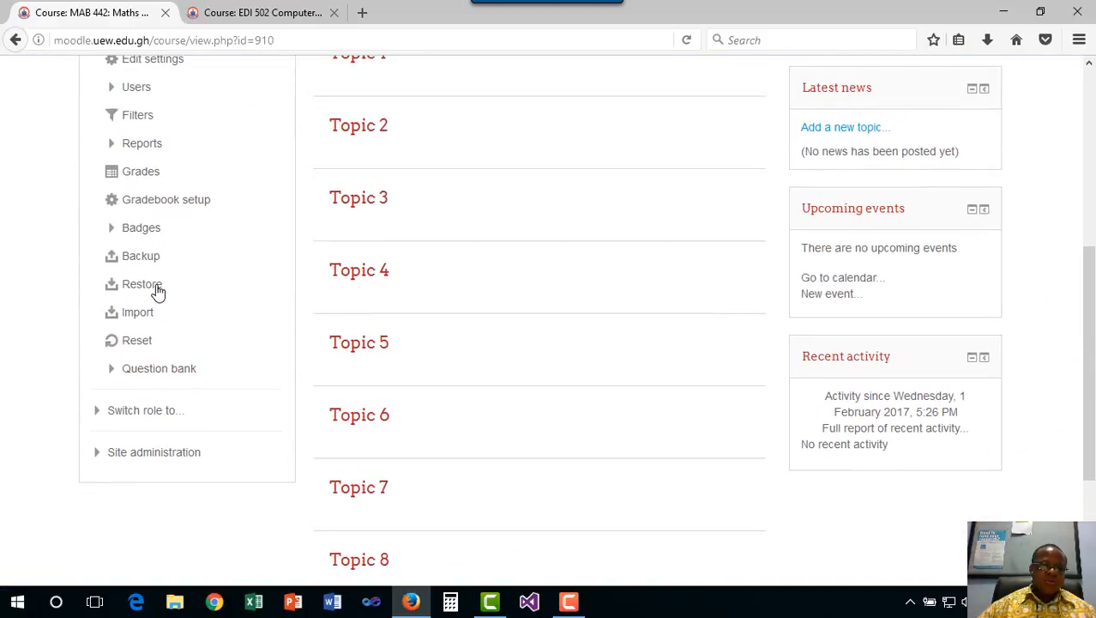
pyautogui.scroll(2, 157, 290)
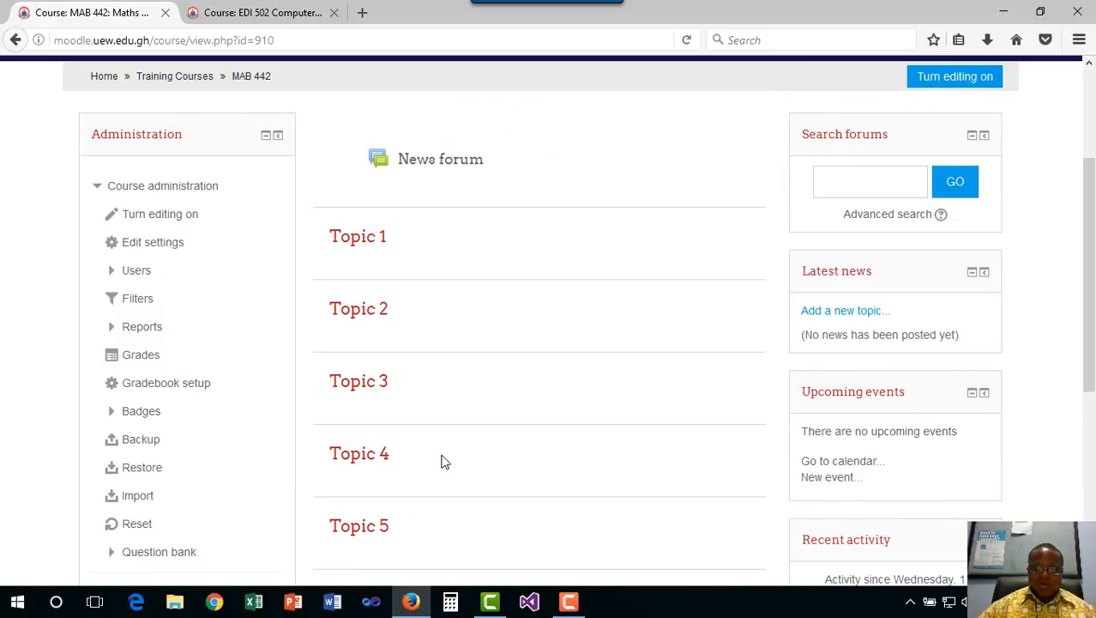
pyautogui.click(98, 190)
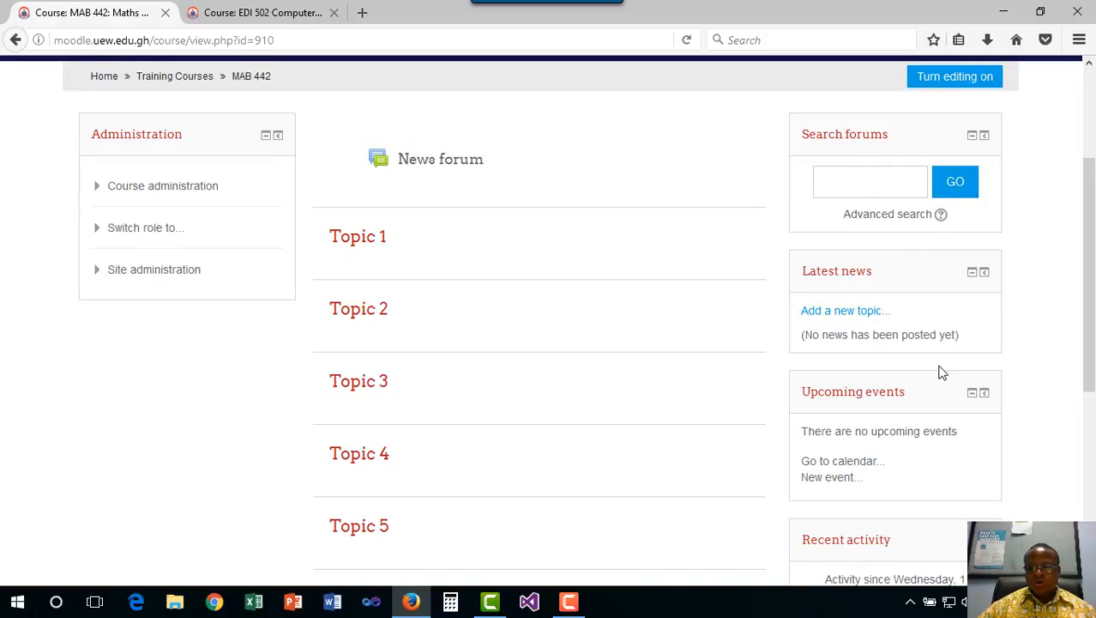
# Expand the Course administration node so its sub-items are listed in the Administration block
pyautogui.scroll(-1, 942, 372)
pyautogui.scroll(-2, 846, 361)
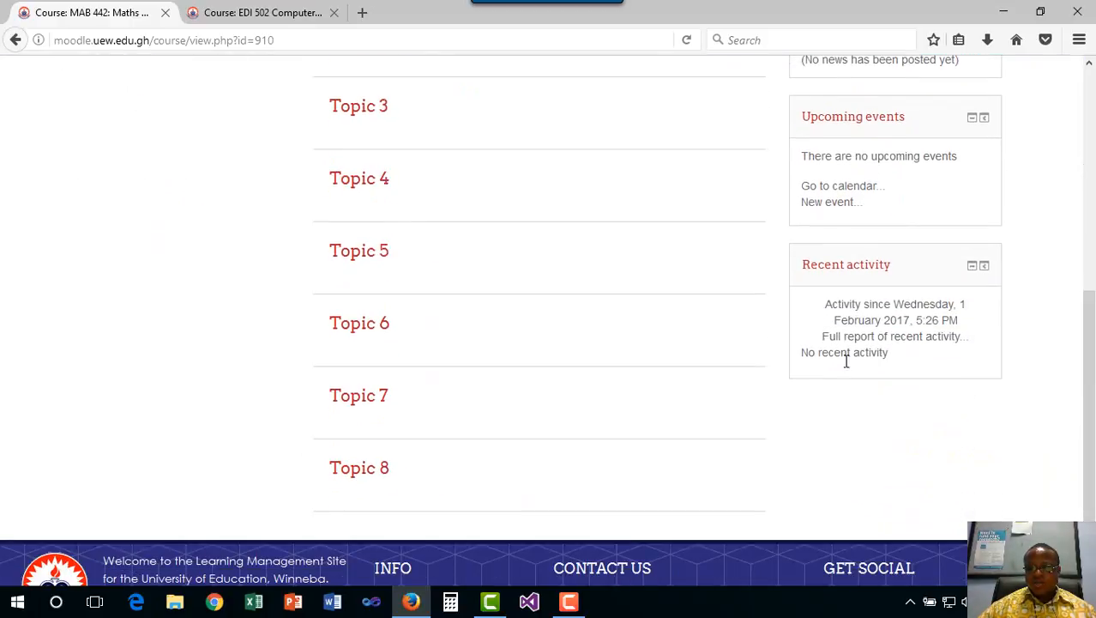
pyautogui.scroll(4, 636, 335)
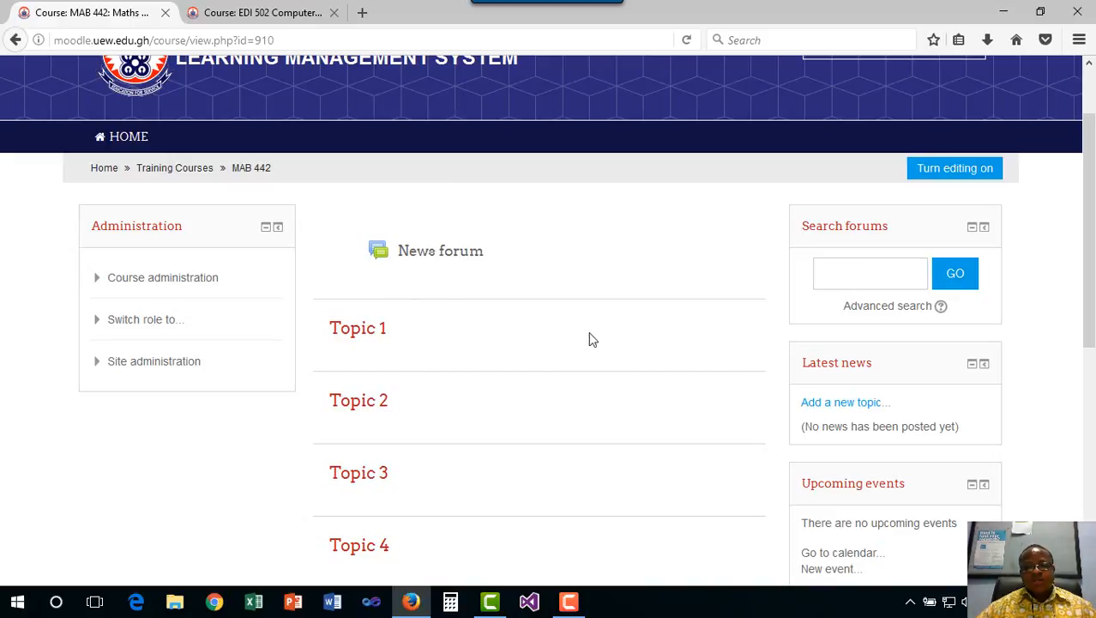
pyautogui.scroll(-5, 492, 329)
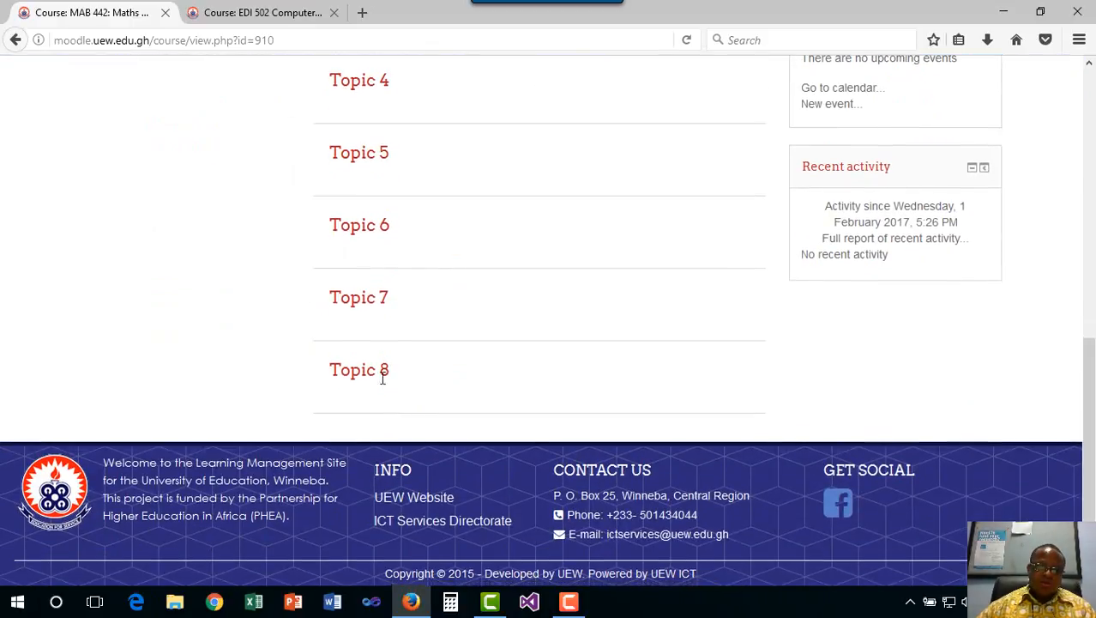
pyautogui.scroll(2, 429, 291)
pyautogui.scroll(8, 431, 296)
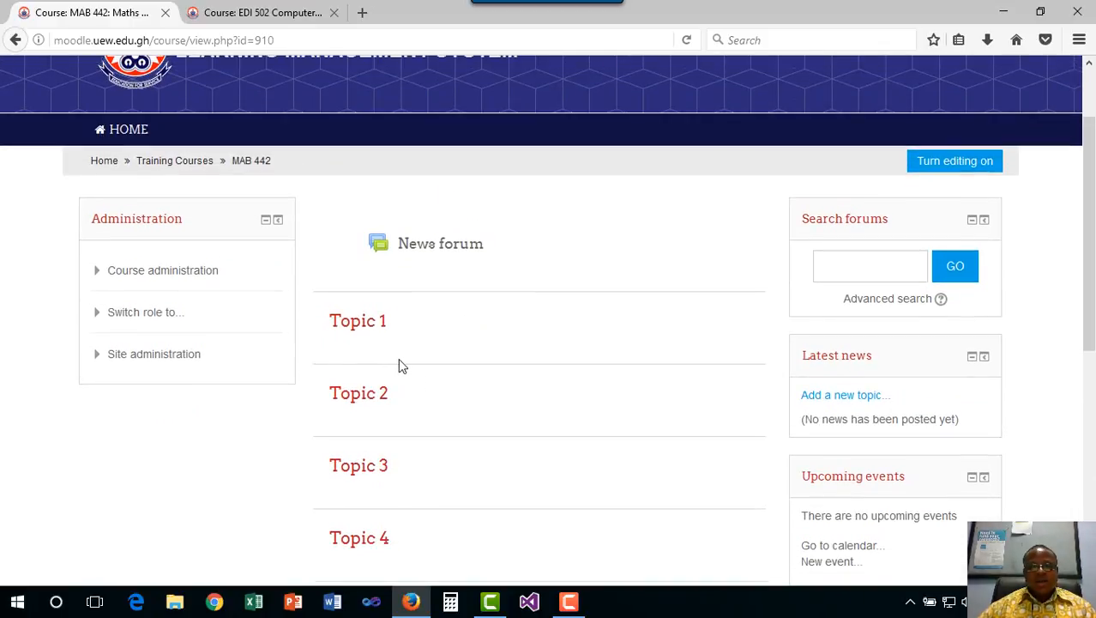
pyautogui.click(102, 280)
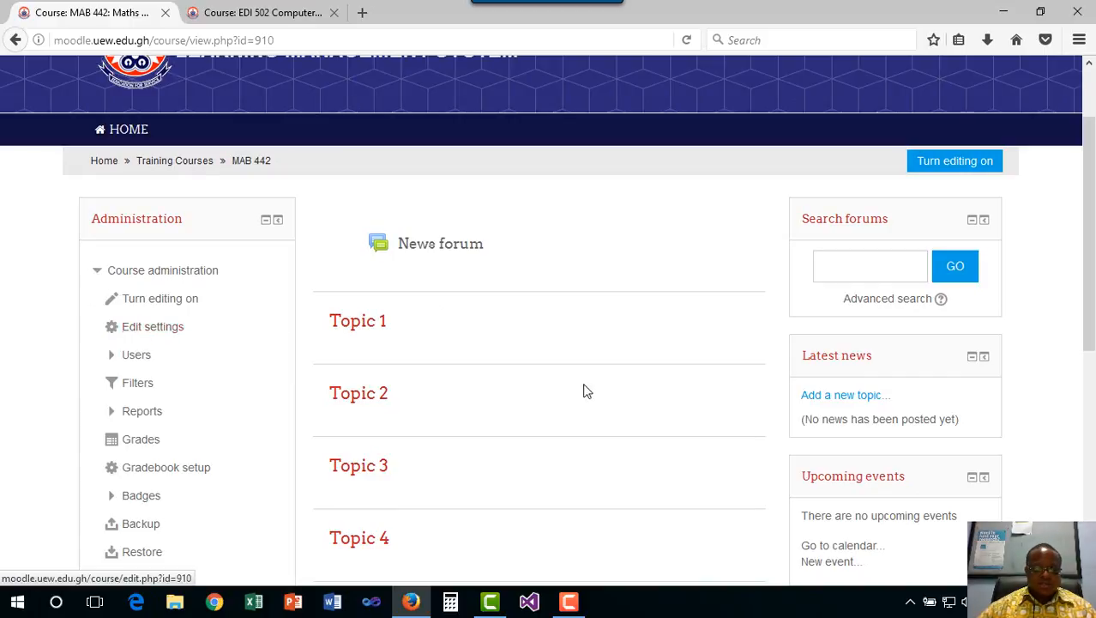
pyautogui.click(98, 274)
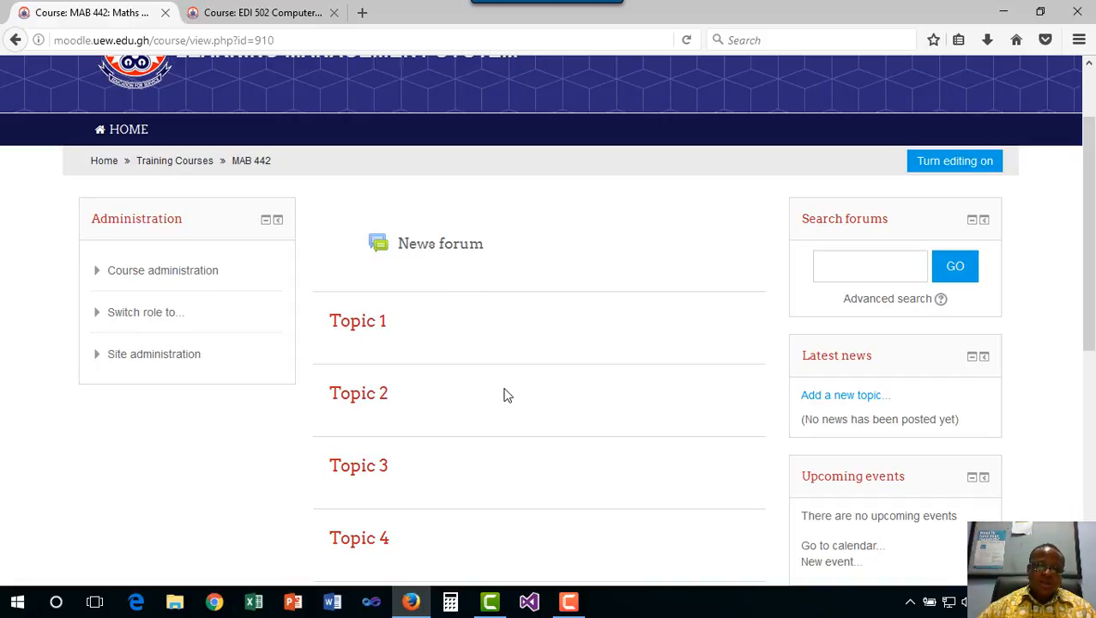
pyautogui.click(99, 273)
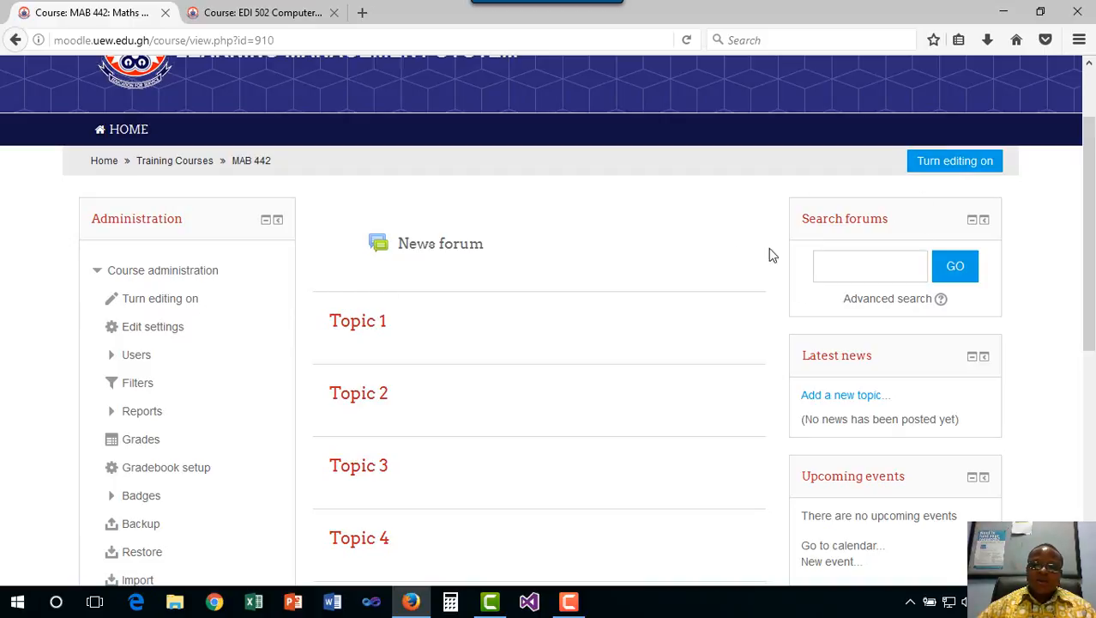
# Turn editing on for MAB 442 and check the sections now offer adding activities
pyautogui.click(961, 163)
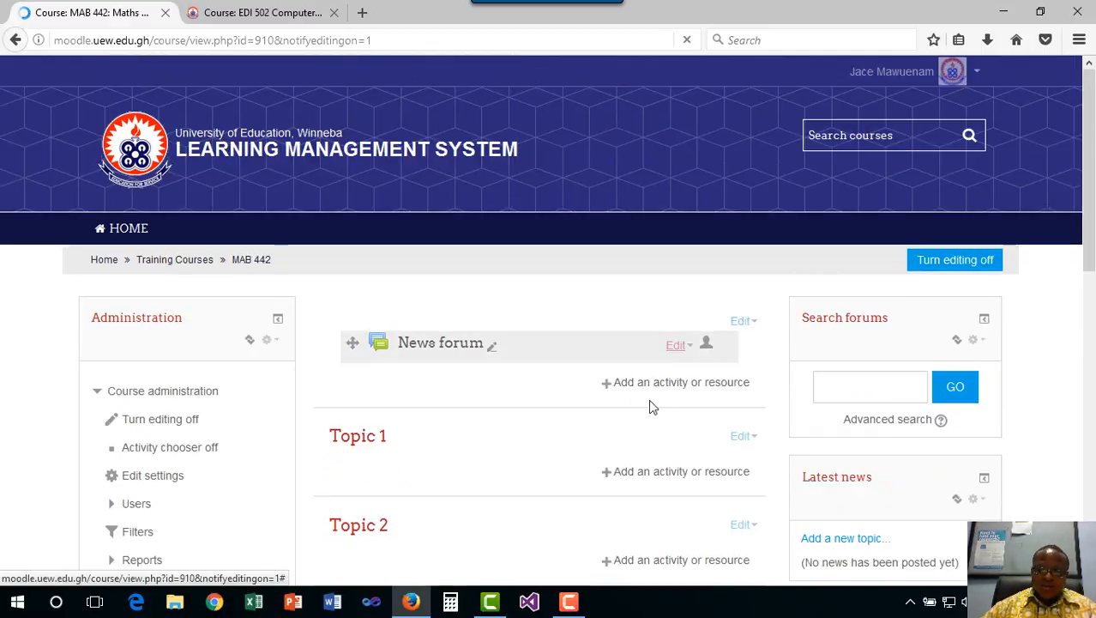
pyautogui.scroll(-2, 482, 342)
pyautogui.scroll(-1, 541, 346)
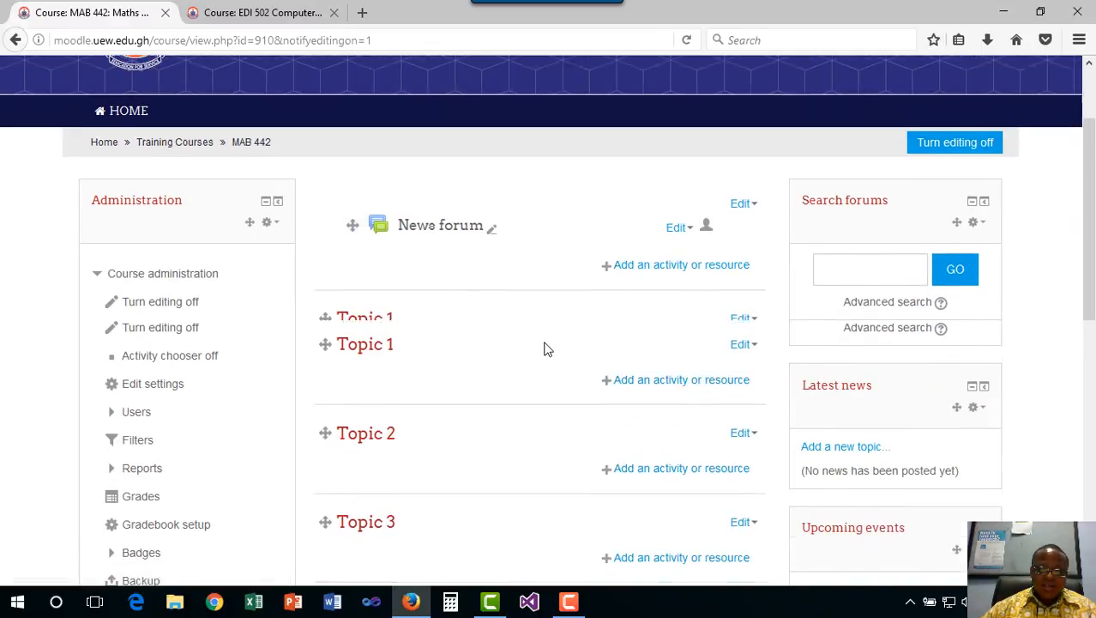
pyautogui.scroll(-2, 544, 349)
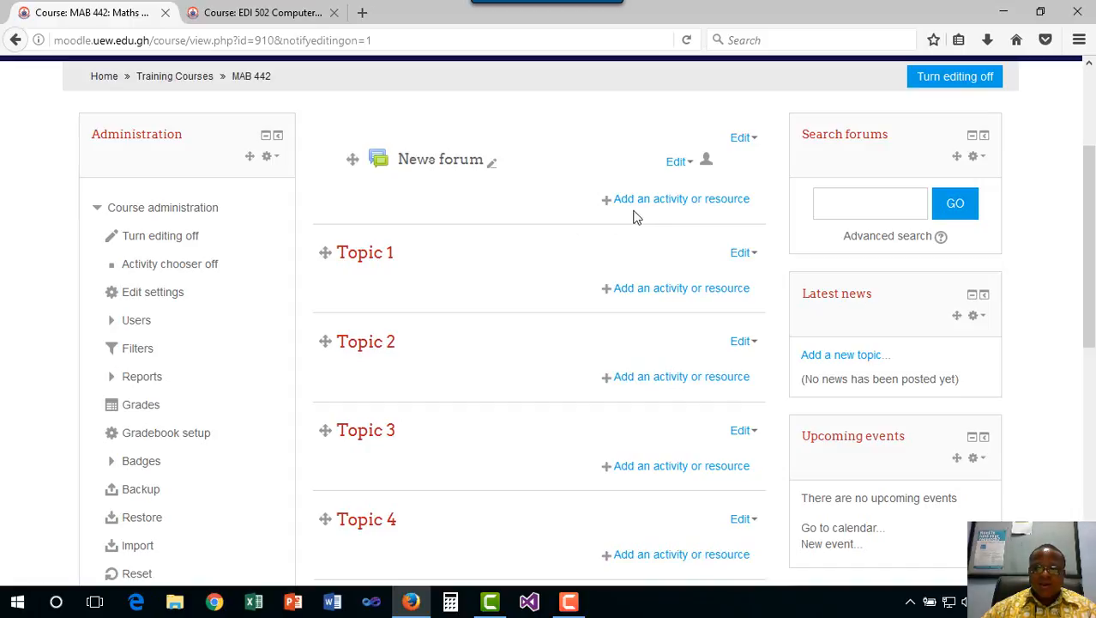
pyautogui.click(705, 202)
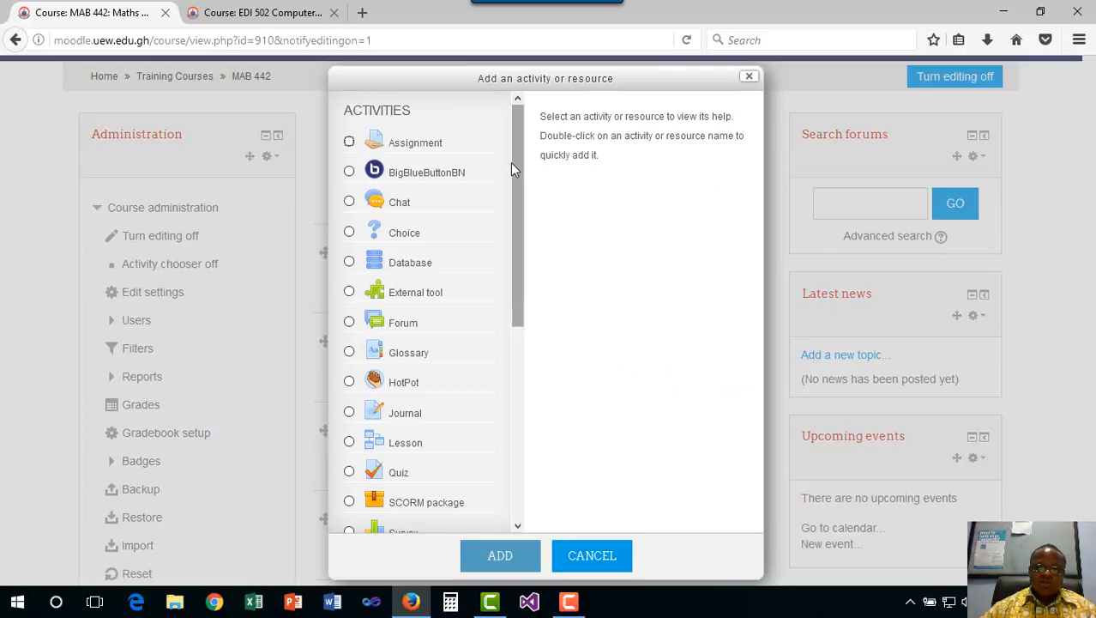
pyautogui.moveTo(519, 155); pyautogui.dragTo(529, 284)
pyautogui.moveTo(525, 438); pyautogui.dragTo(518, 344)
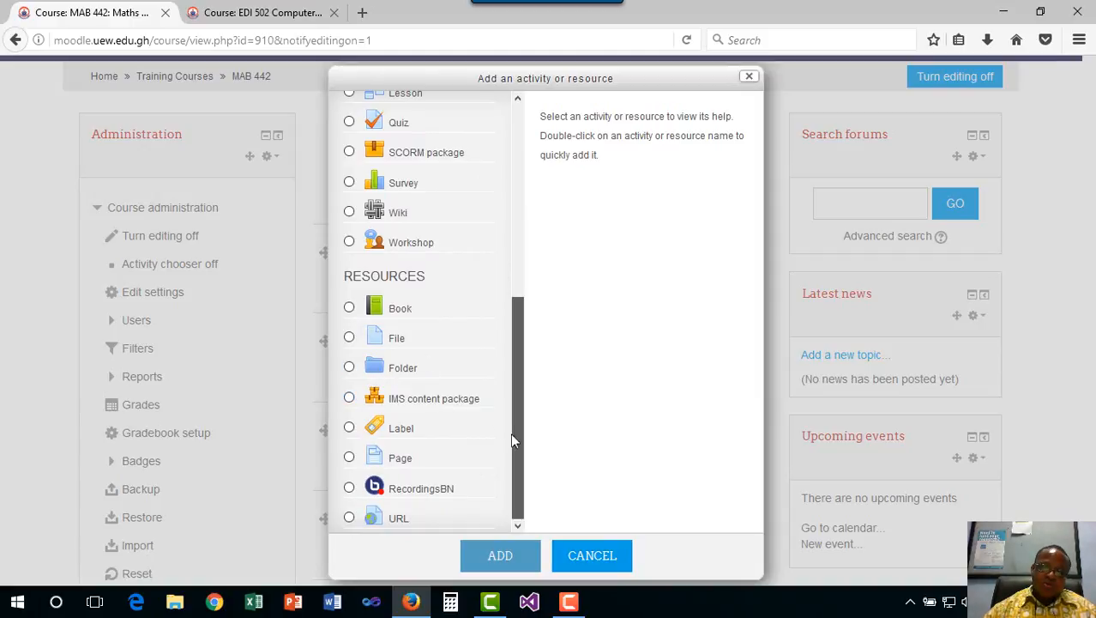
pyautogui.scroll(8, 514, 332)
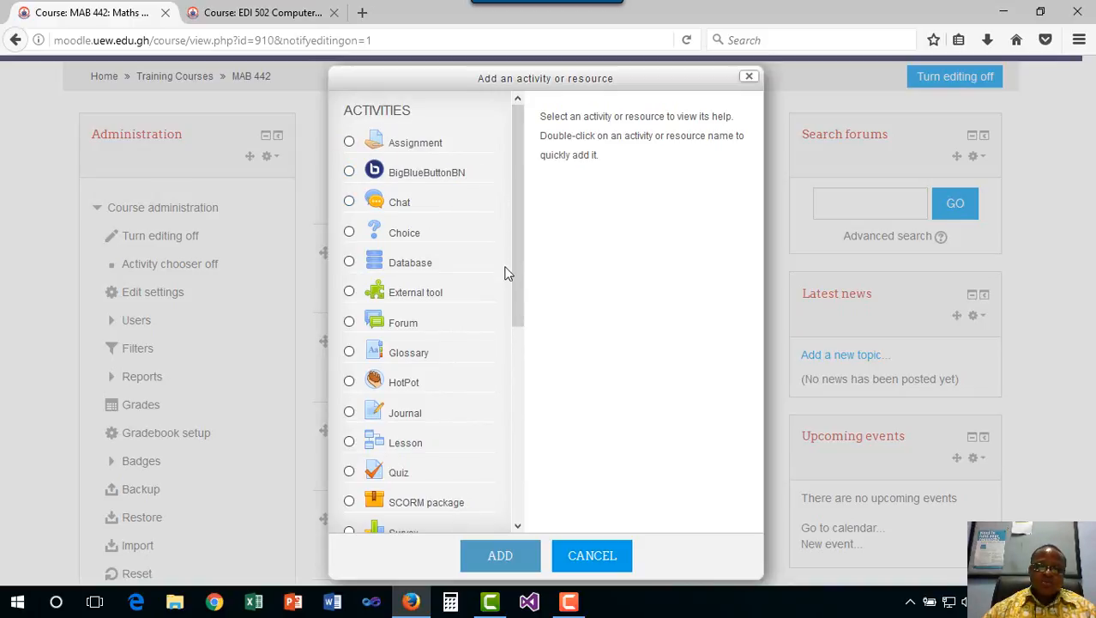
pyautogui.scroll(-1, 510, 291)
pyautogui.scroll(-1, 508, 318)
pyautogui.scroll(2, 515, 257)
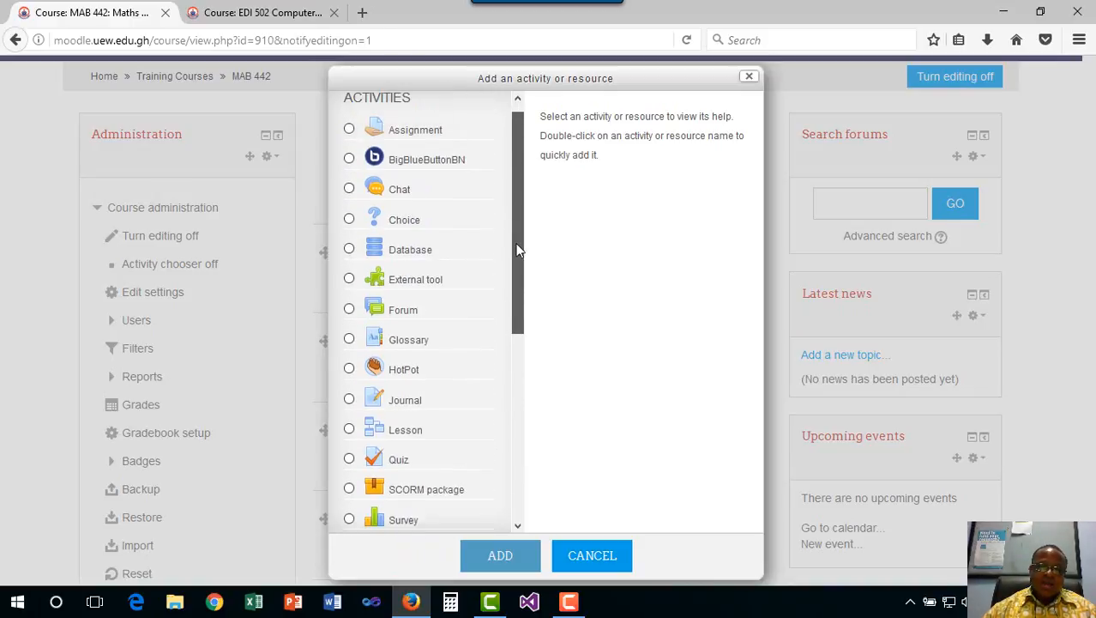
pyautogui.moveTo(521, 227); pyautogui.dragTo(524, 263)
pyautogui.click(351, 204)
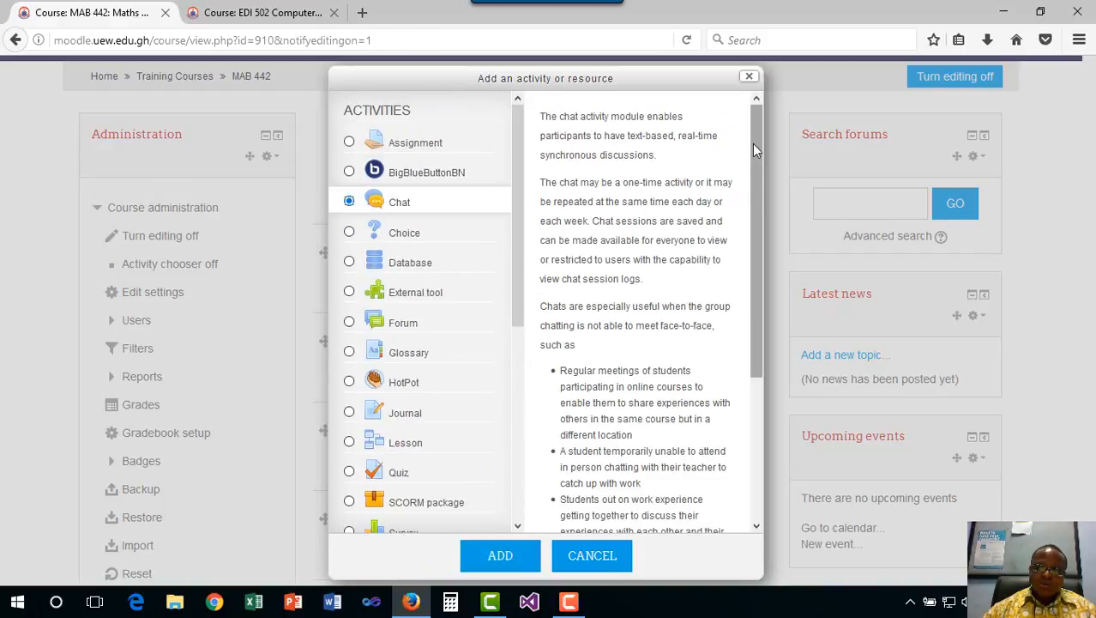
pyautogui.moveTo(752, 144)
pyautogui.mouseDown()
pyautogui.moveTo(739, 386)
pyautogui.moveTo(744, 127)
pyautogui.mouseUp()
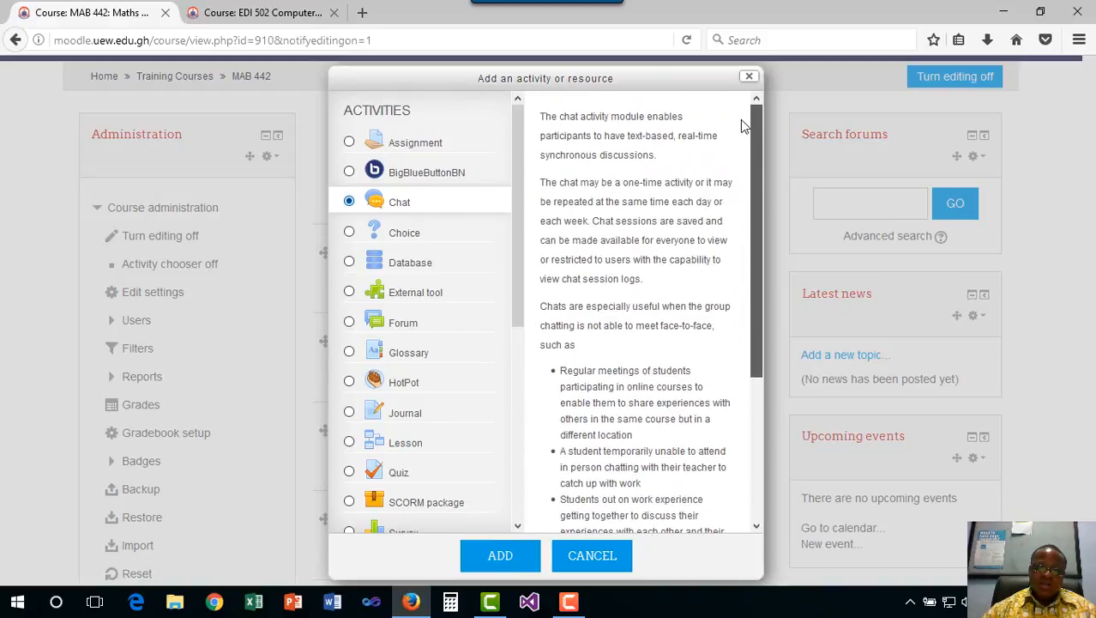
pyautogui.scroll(-7, 429, 311)
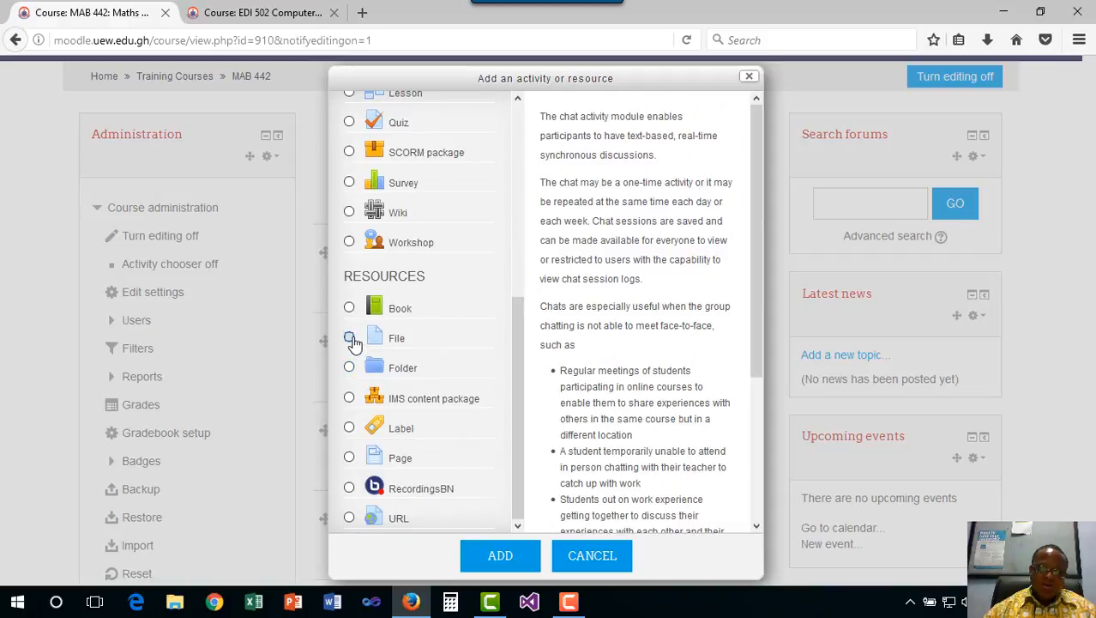
pyautogui.click(350, 338)
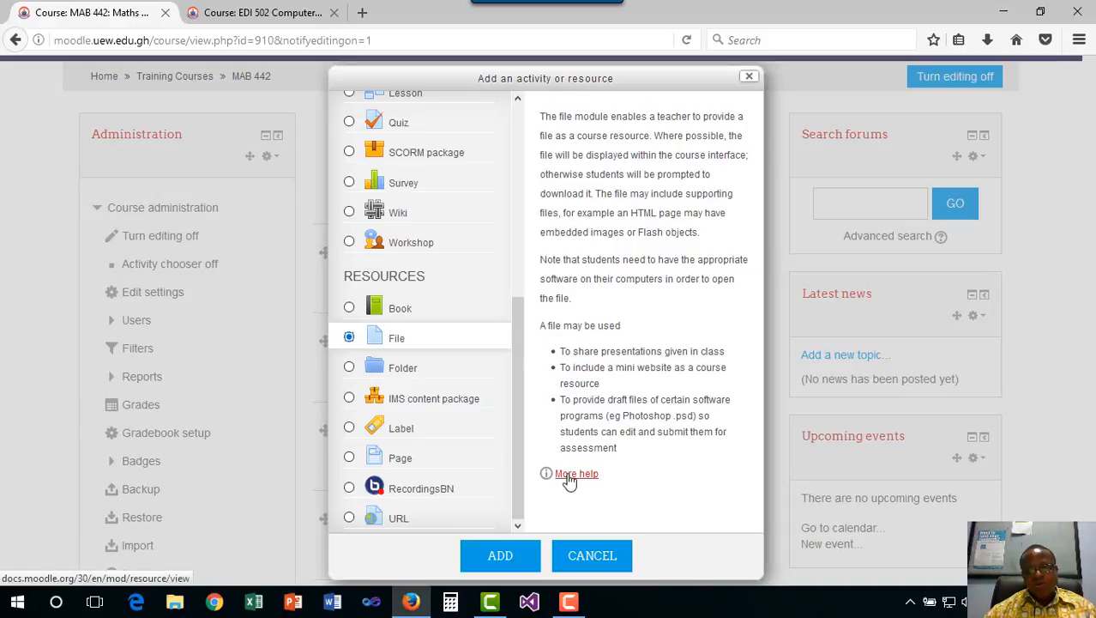
pyautogui.click(592, 556)
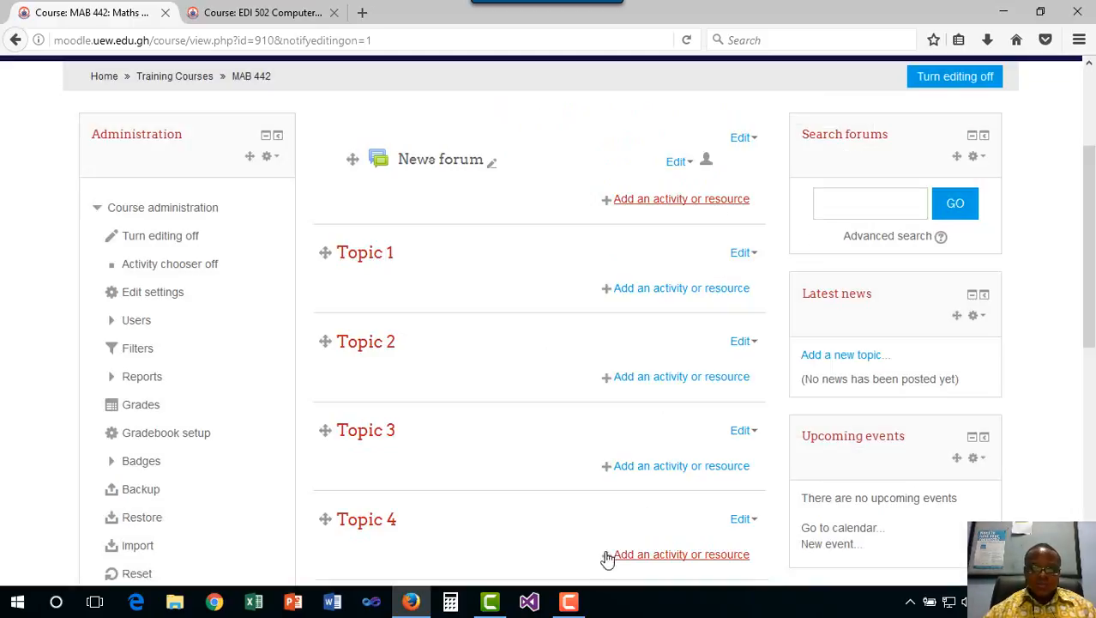
# Turn editing off and open Users > Enrolled users for MAB 442
pyautogui.click(943, 81)
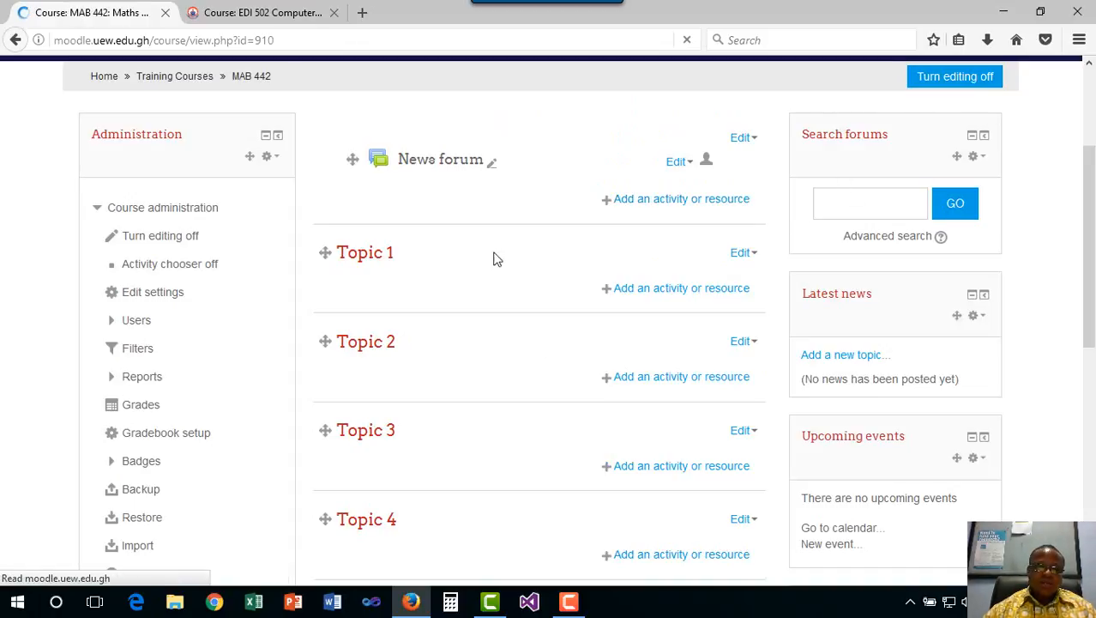
pyautogui.scroll(-3, 440, 316)
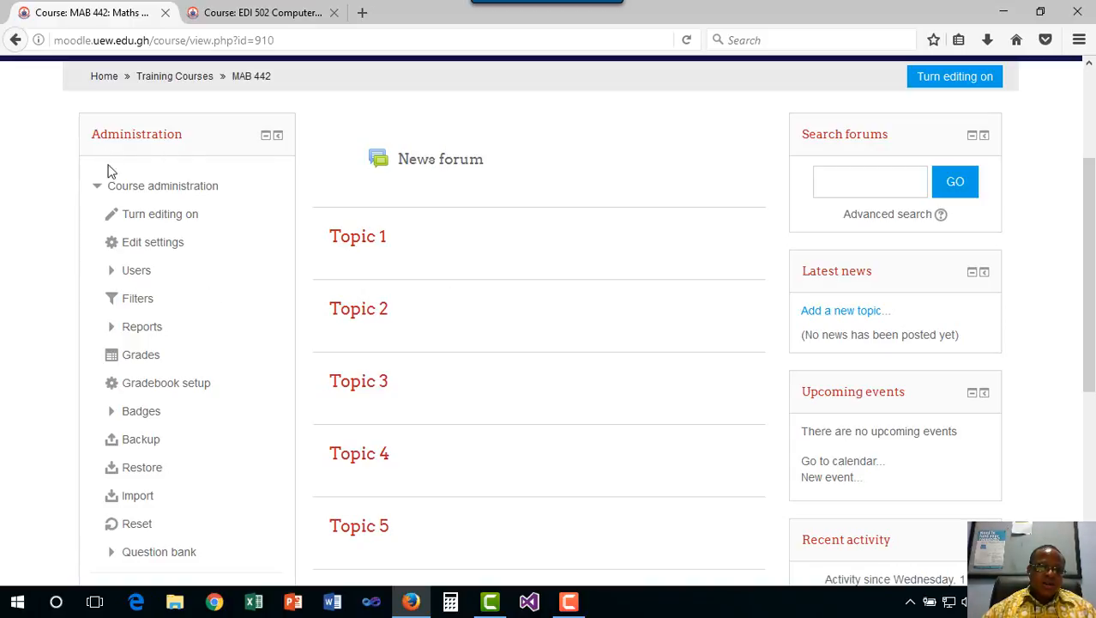
pyautogui.click(112, 271)
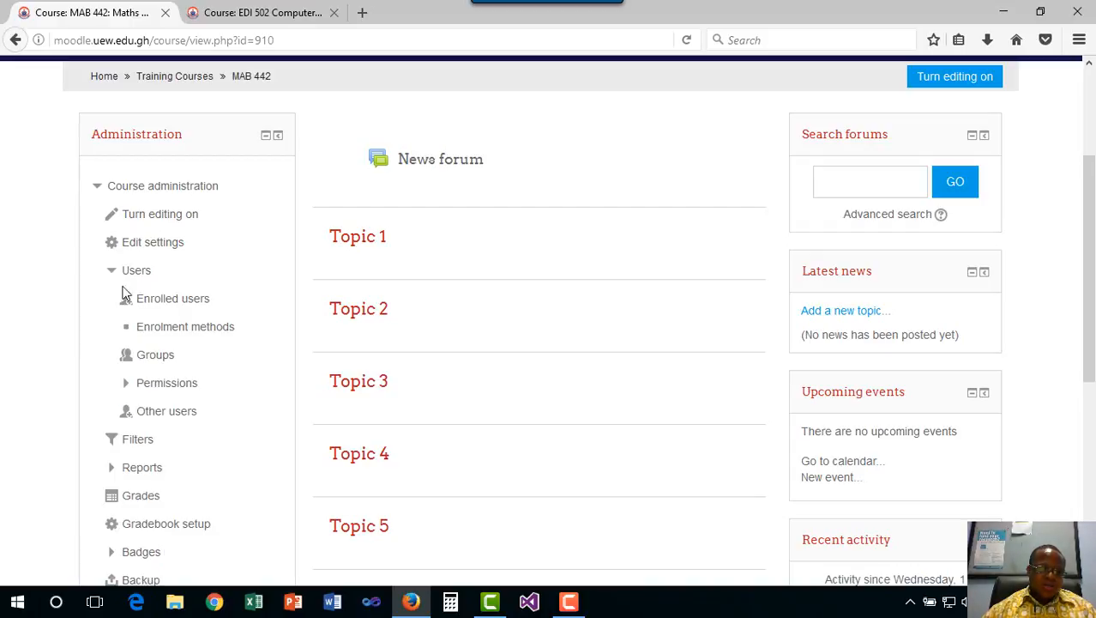
pyautogui.click(163, 304)
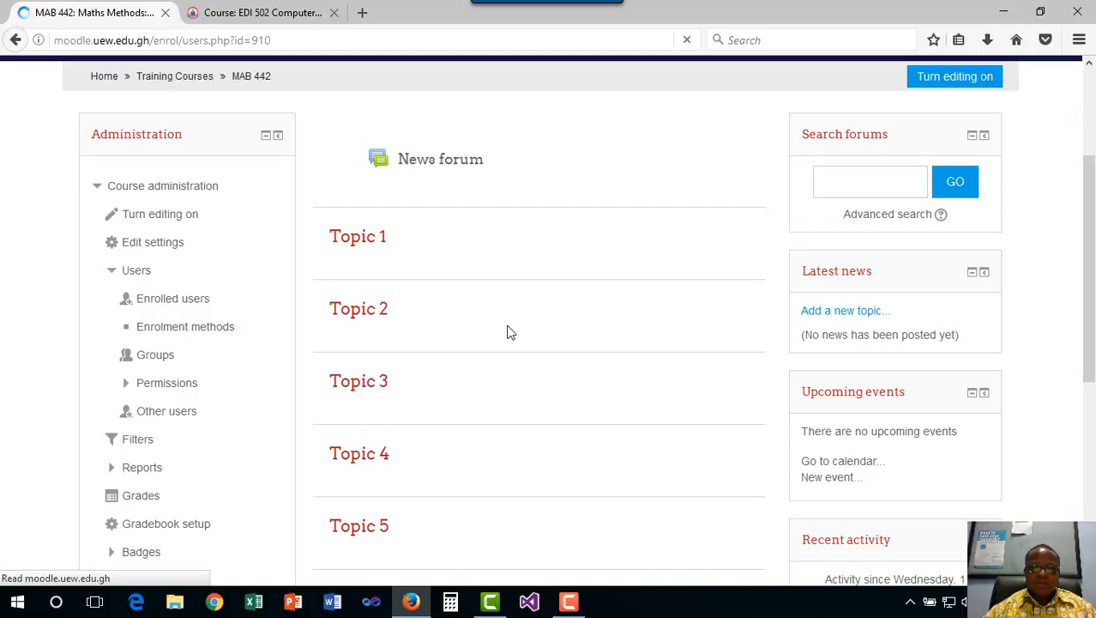
pyautogui.scroll(-2, 665, 384)
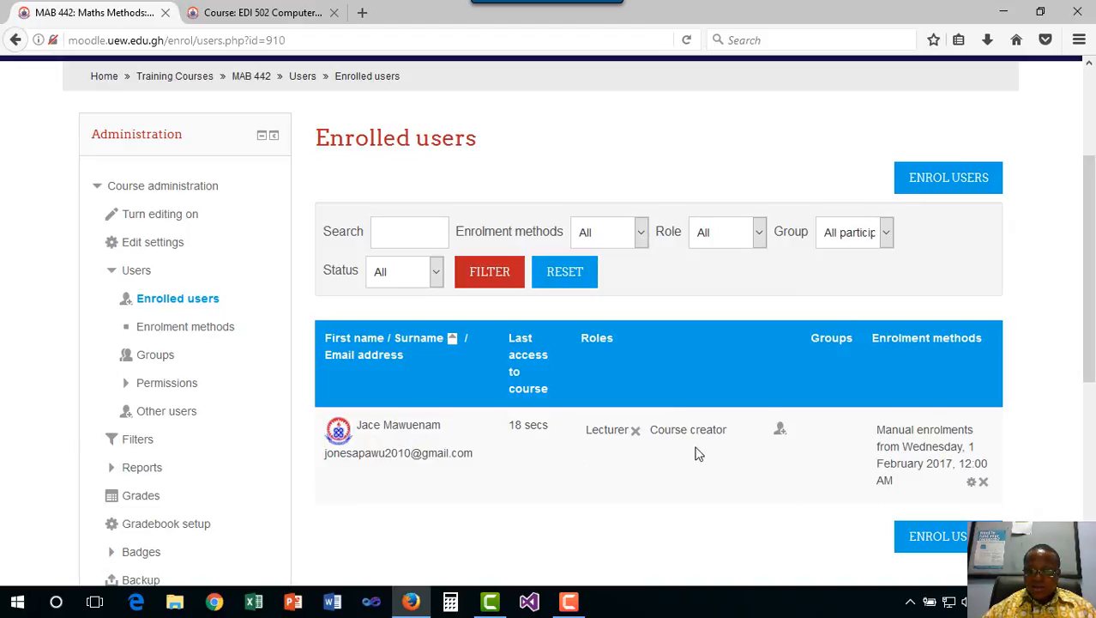
# In Enrol users, search the staff member's name and enrol the second result as Student
pyautogui.click(925, 177)
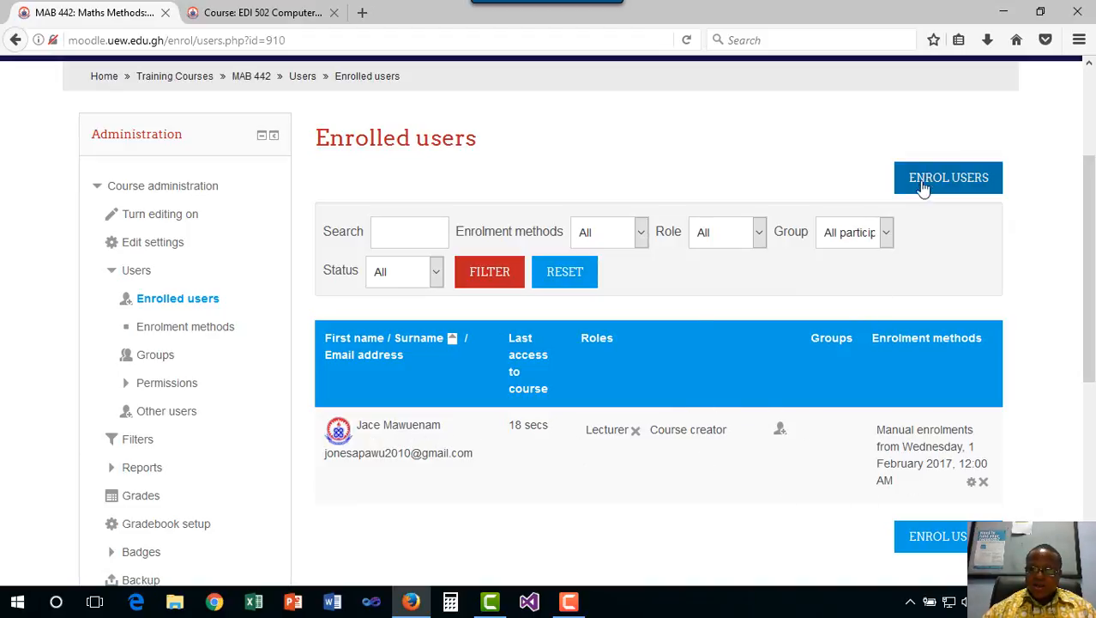
pyautogui.click(493, 497)
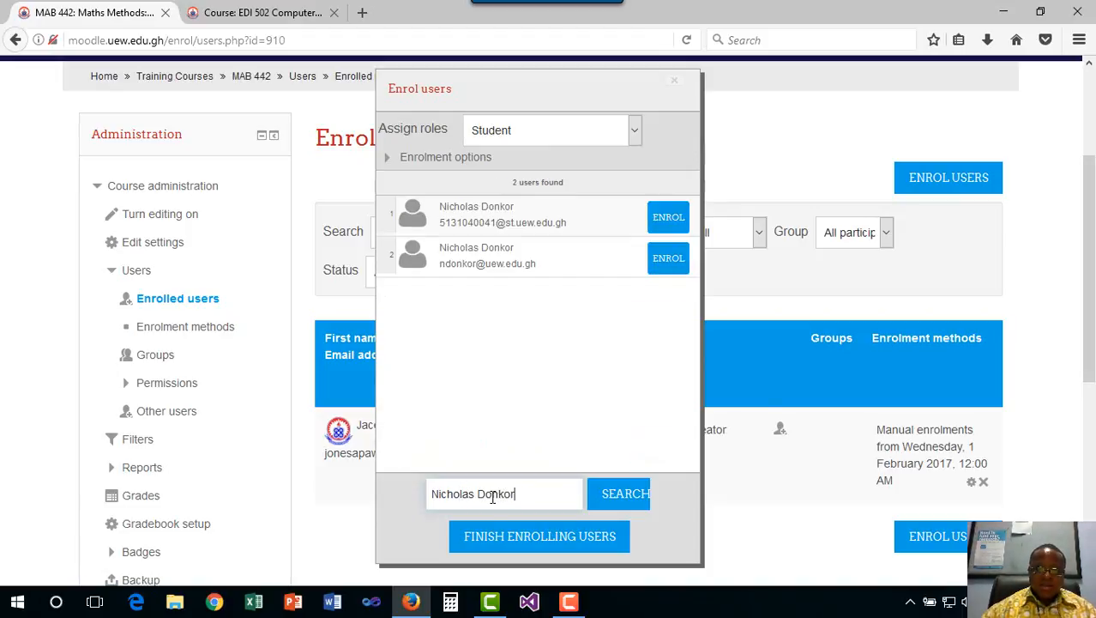
pyautogui.click(667, 259)
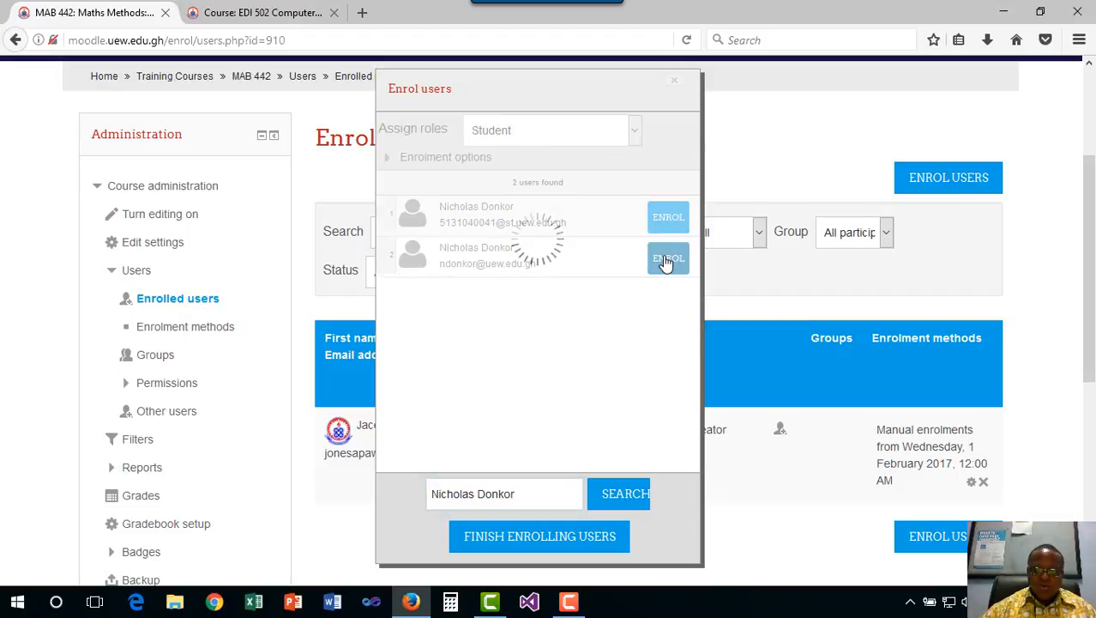
pyautogui.click(525, 544)
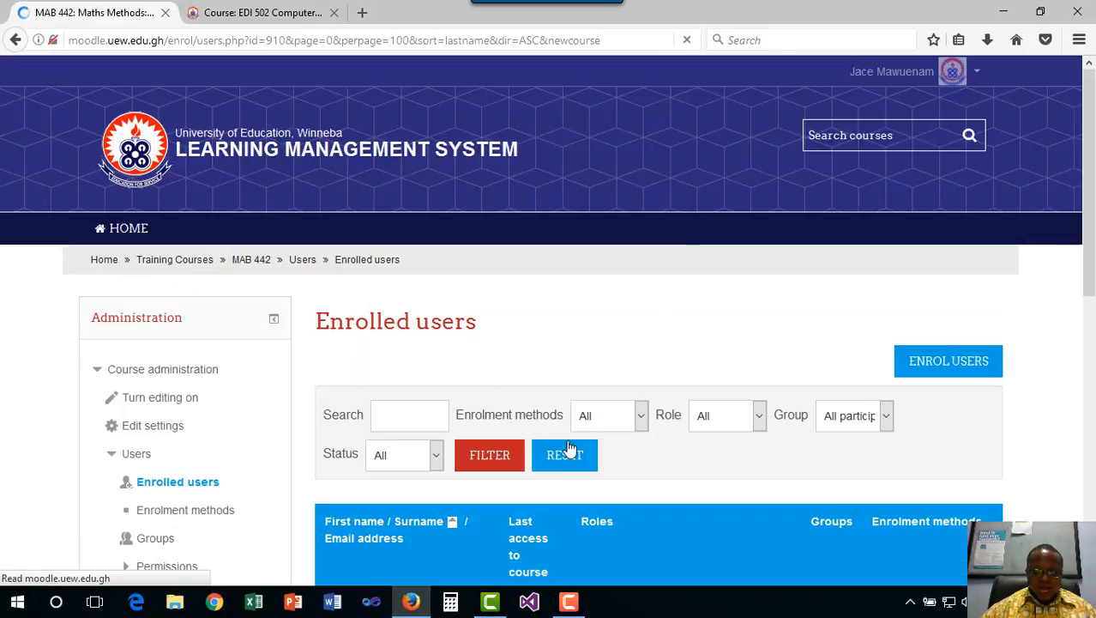
# Unenrol the newly added student from MAB 442 and confirm the removal
pyautogui.scroll(-5, 648, 478)
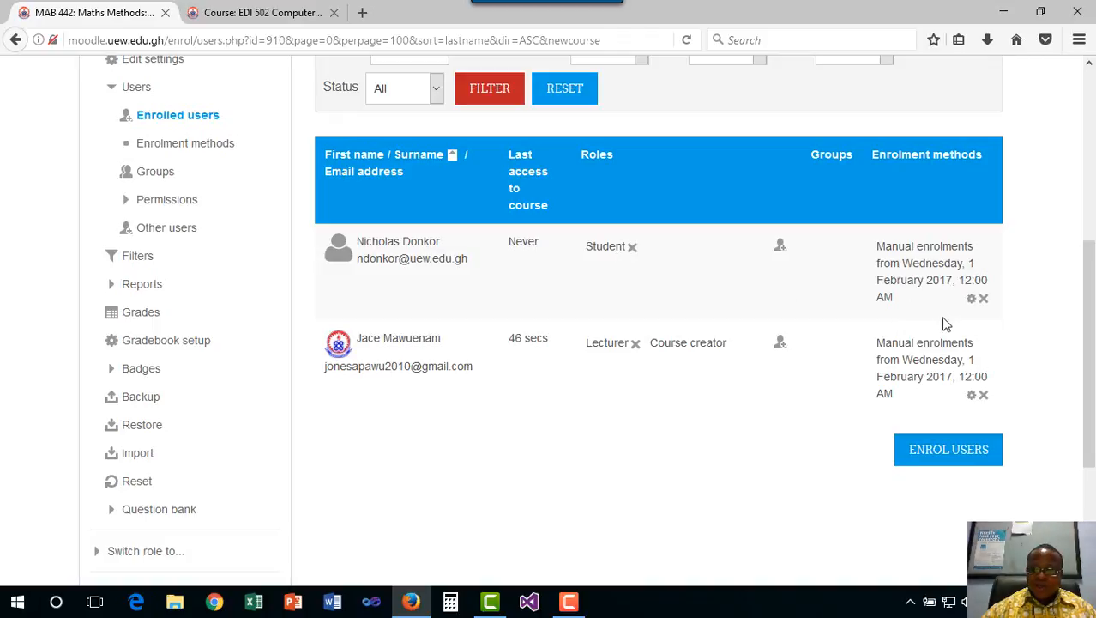
pyautogui.click(984, 298)
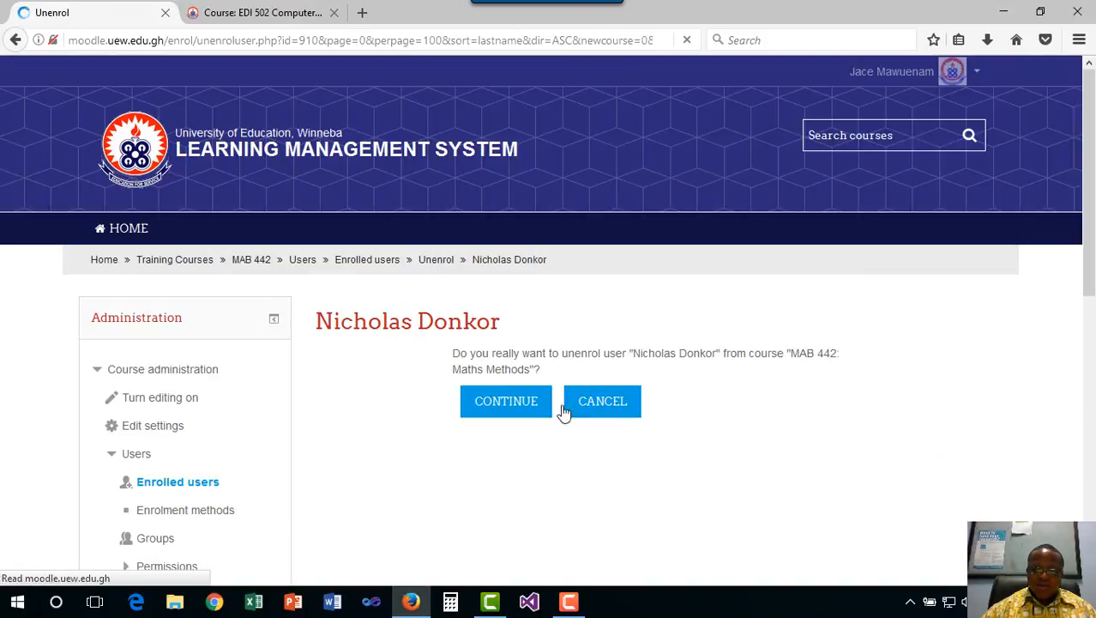
pyautogui.click(515, 405)
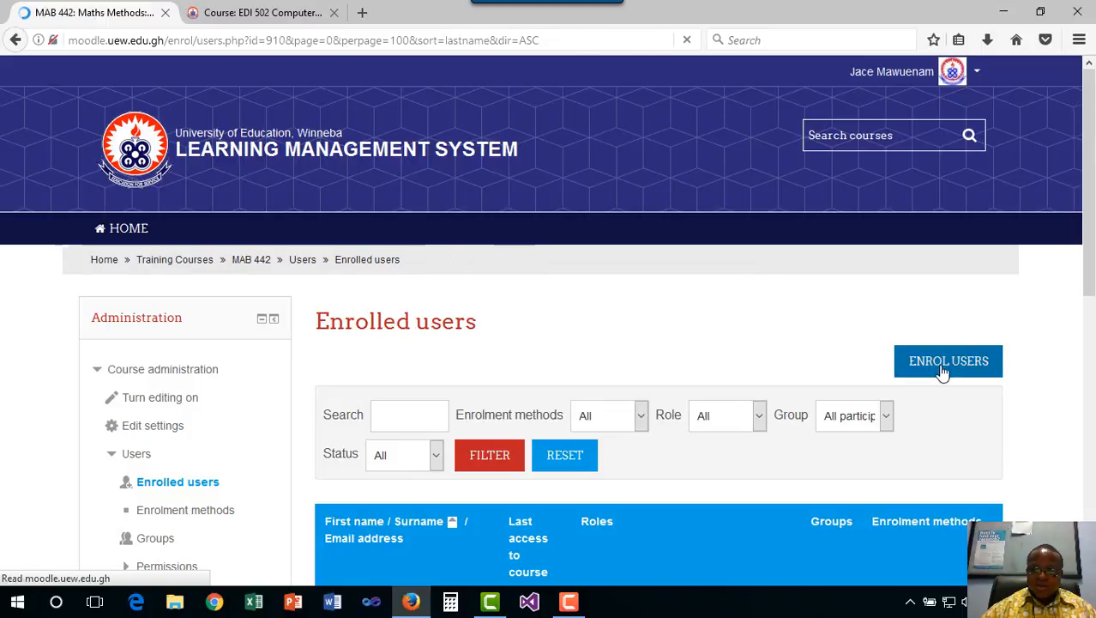
pyautogui.click(944, 371)
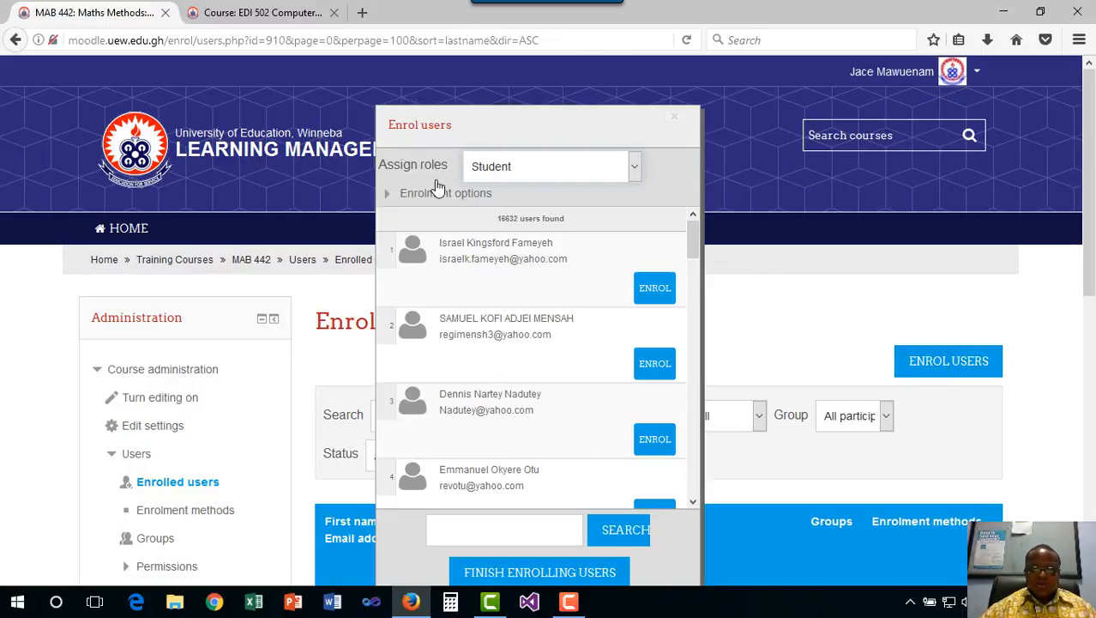
# Set Assign roles to Lecturer, search the staff member's name, and enrol the second result
pyautogui.click(635, 168)
pyautogui.click(537, 206)
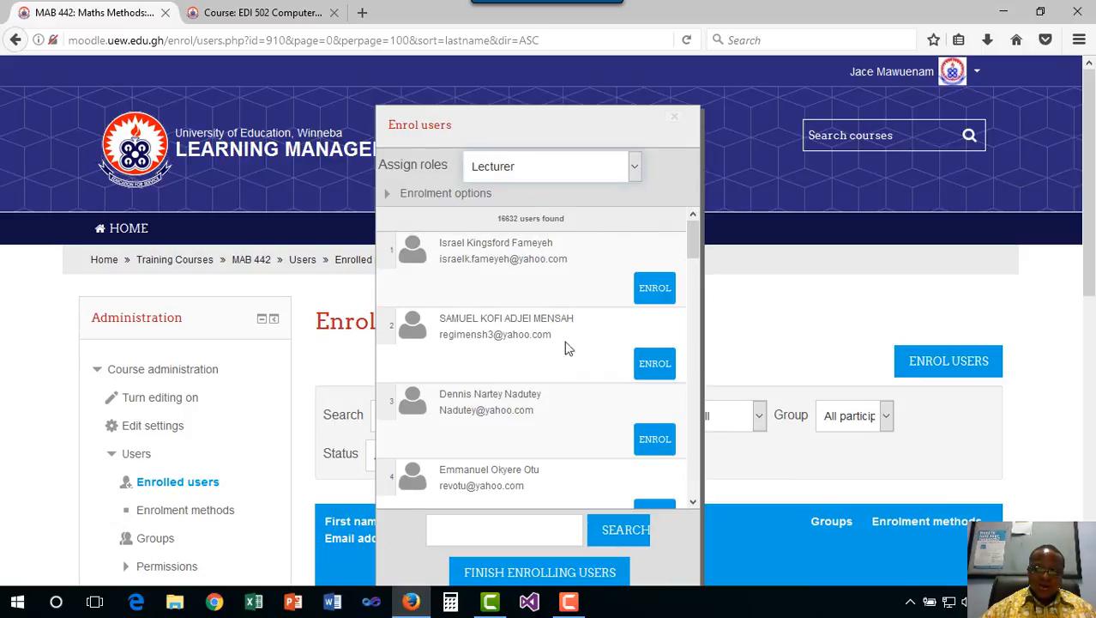
pyautogui.scroll(-3, 565, 369)
pyautogui.click(519, 534)
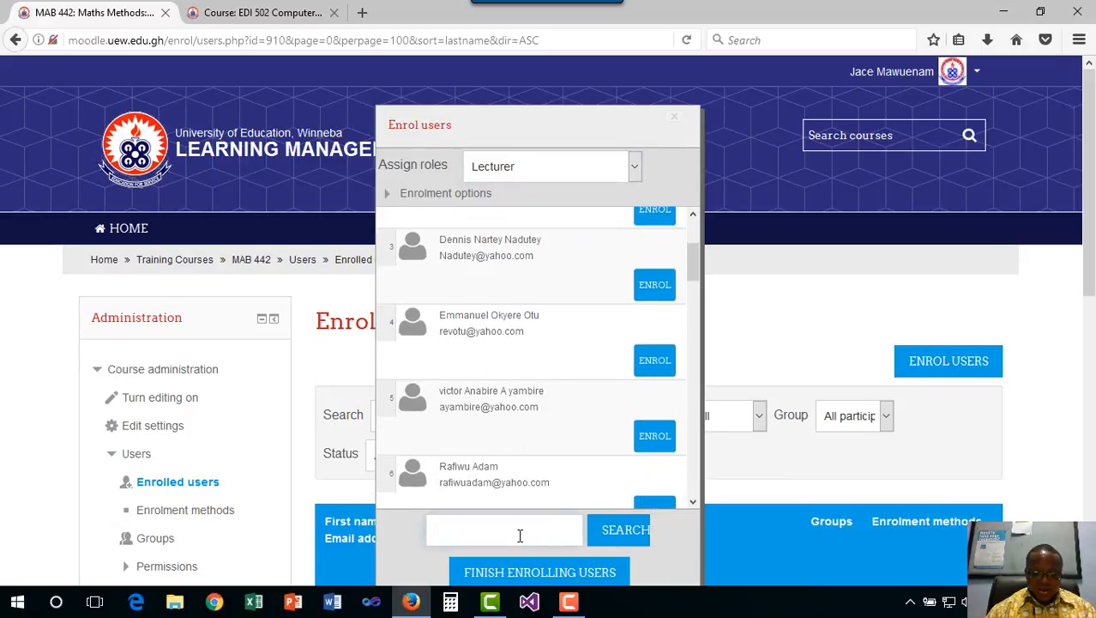
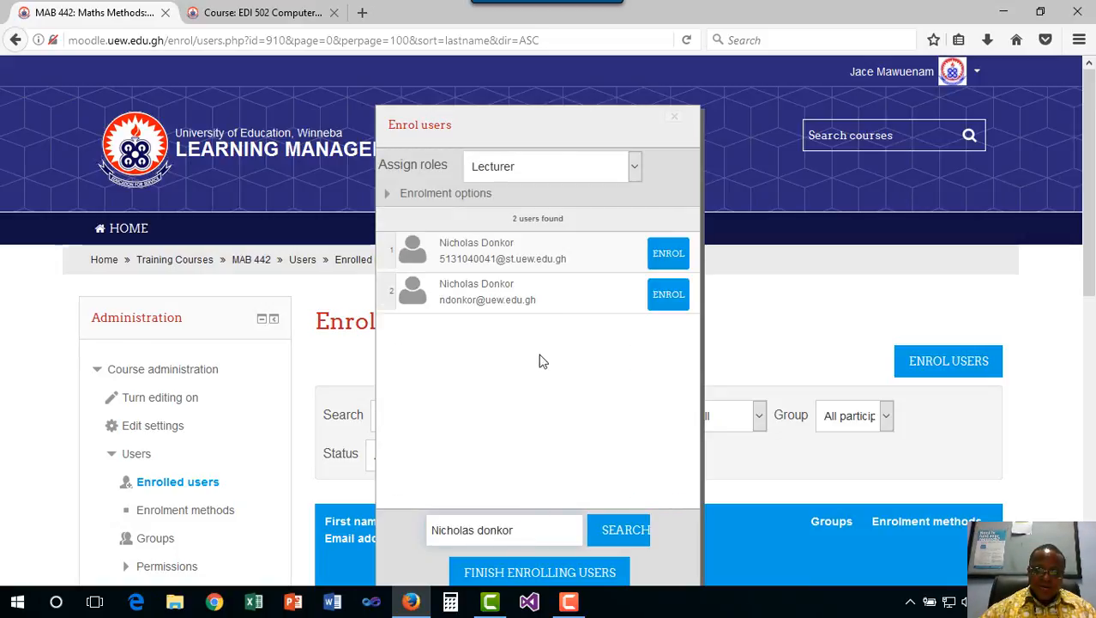
pyautogui.click(662, 297)
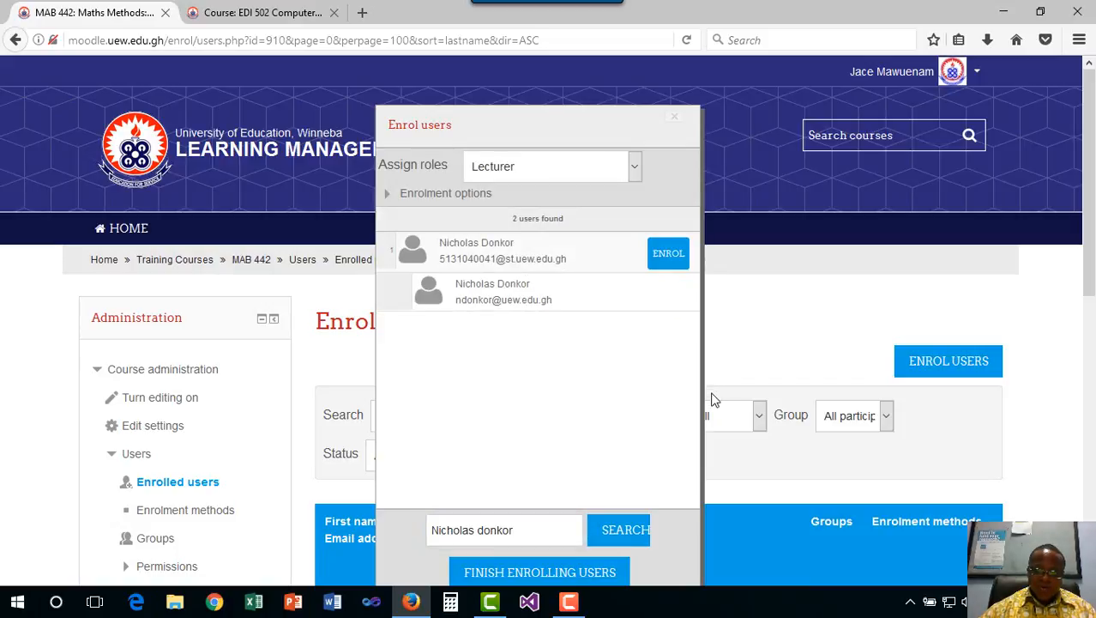
pyautogui.scroll(-4, 709, 396)
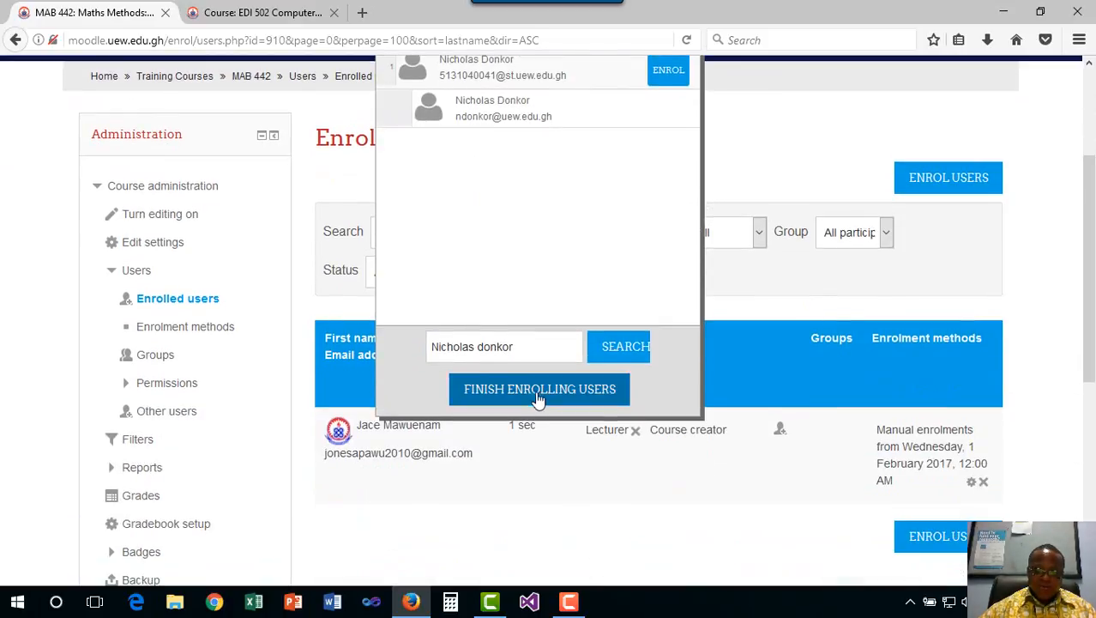
pyautogui.click(538, 393)
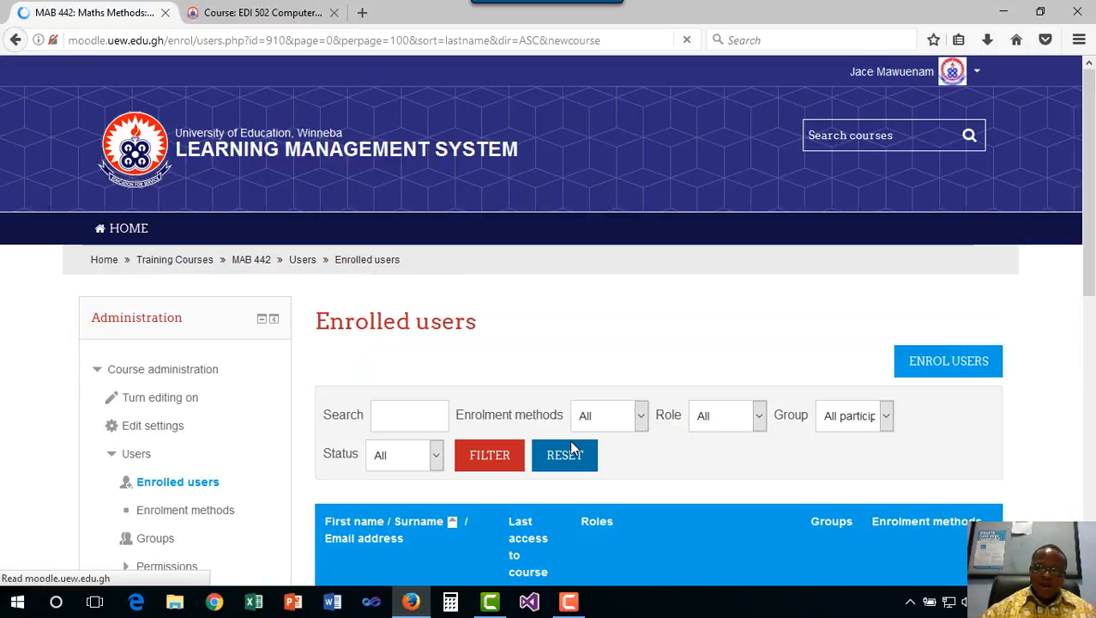
# Check the enrolled users table, then return to the MAB 442 course page via the breadcrumb
pyautogui.scroll(-3, 651, 453)
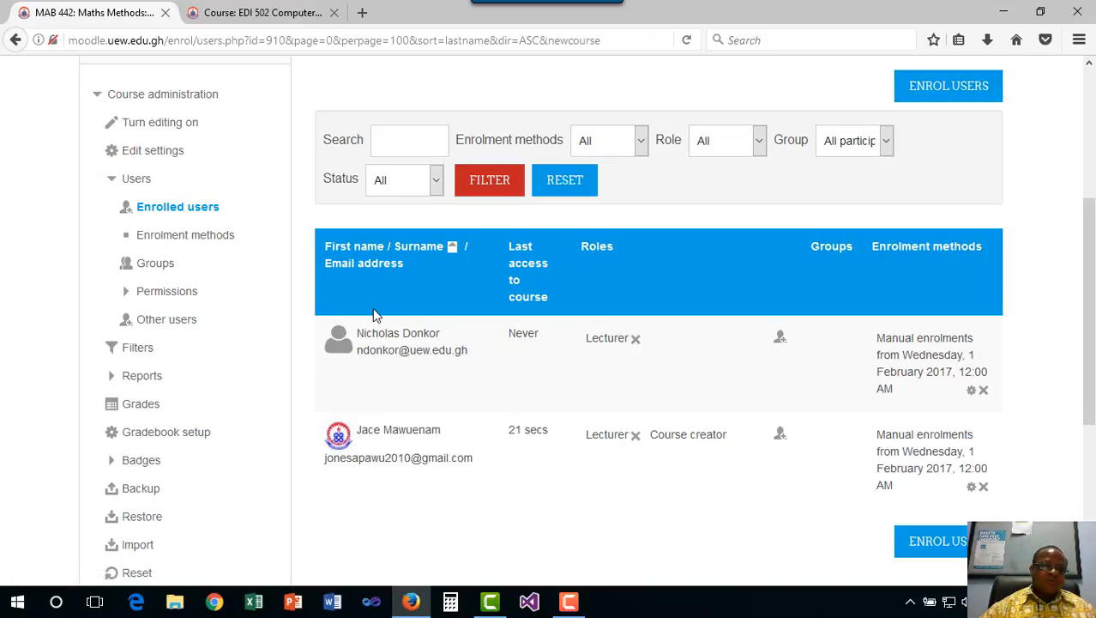
pyautogui.scroll(2, 382, 304)
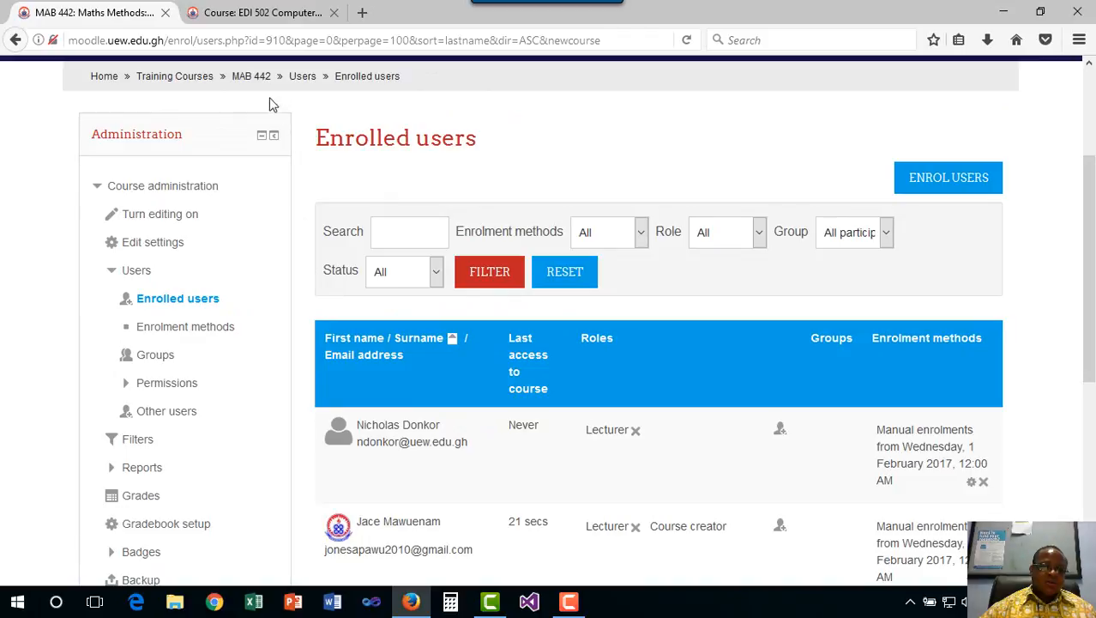
pyautogui.click(250, 77)
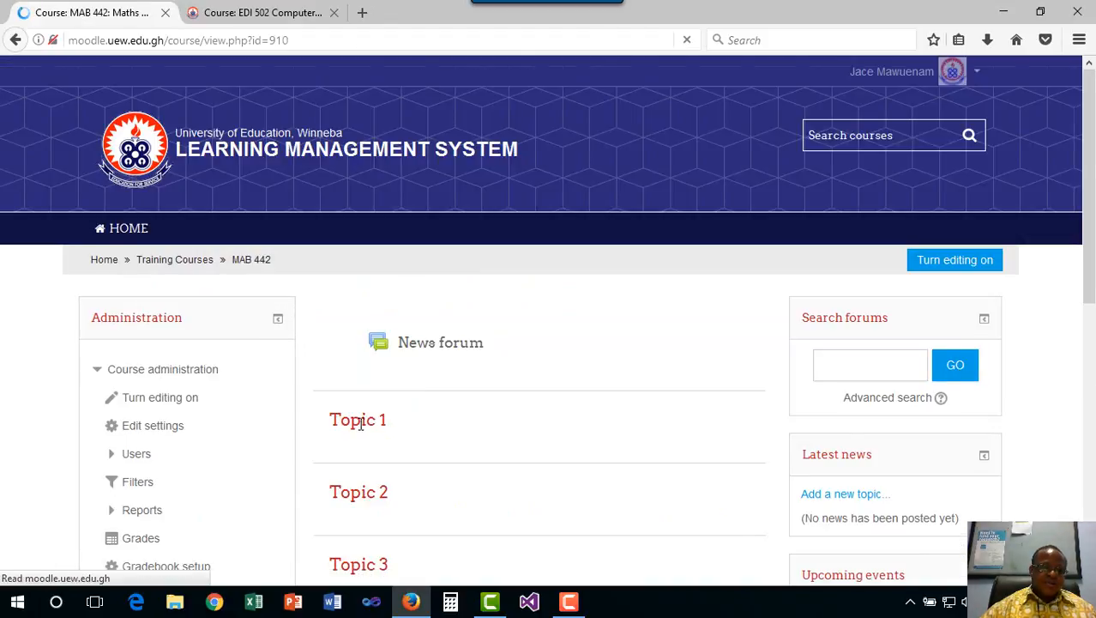
# Expand Users in the Administration block and open Enrolment methods
pyautogui.scroll(-4, 257, 399)
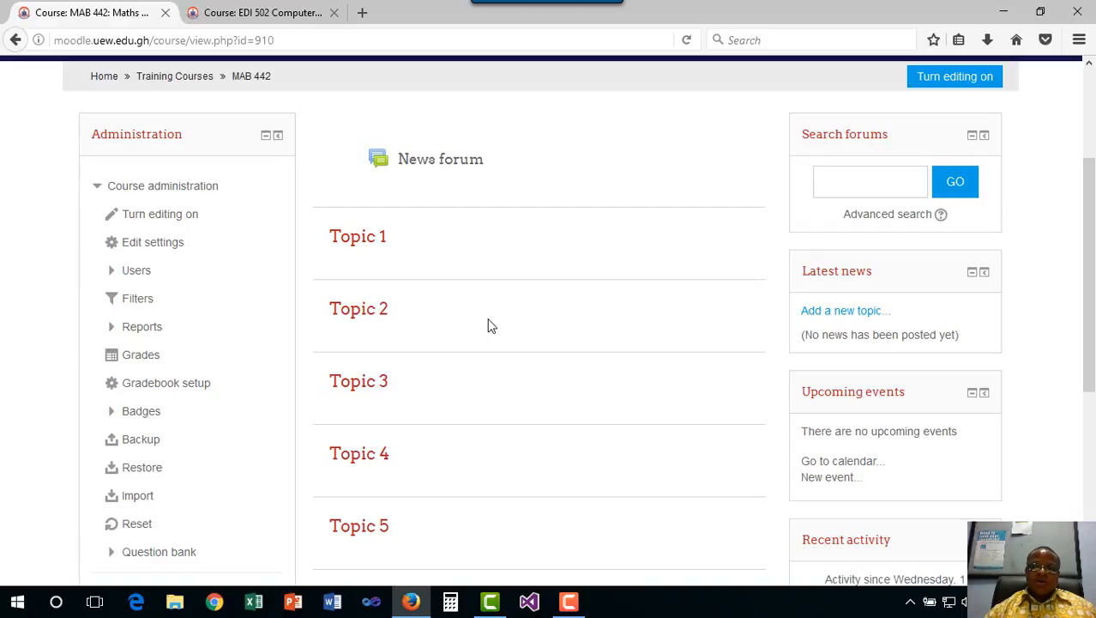
pyautogui.click(111, 271)
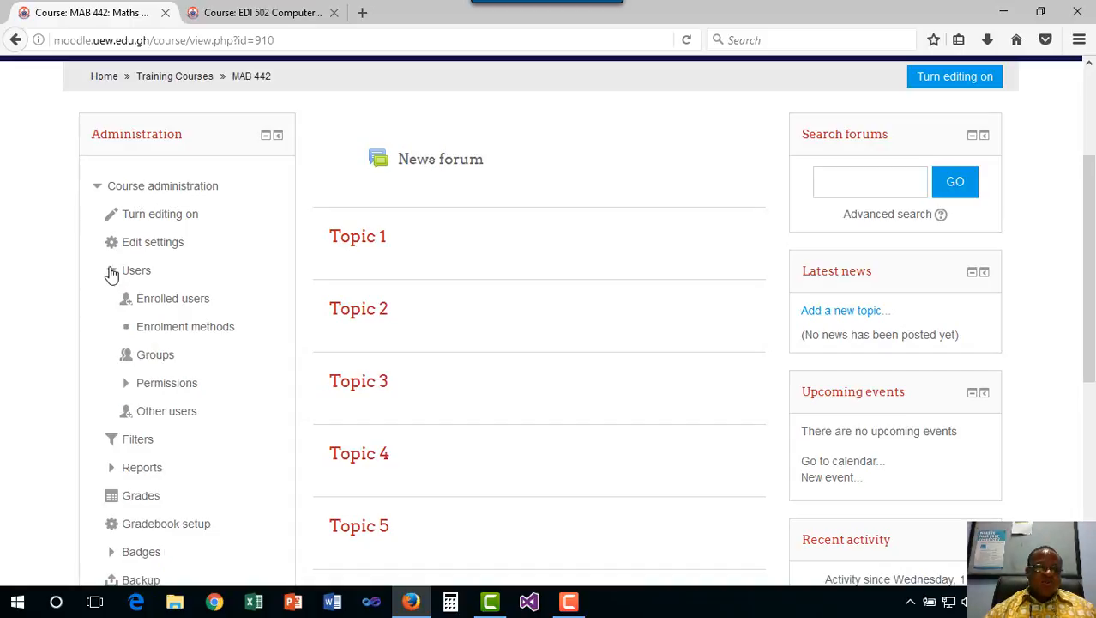
pyautogui.click(168, 331)
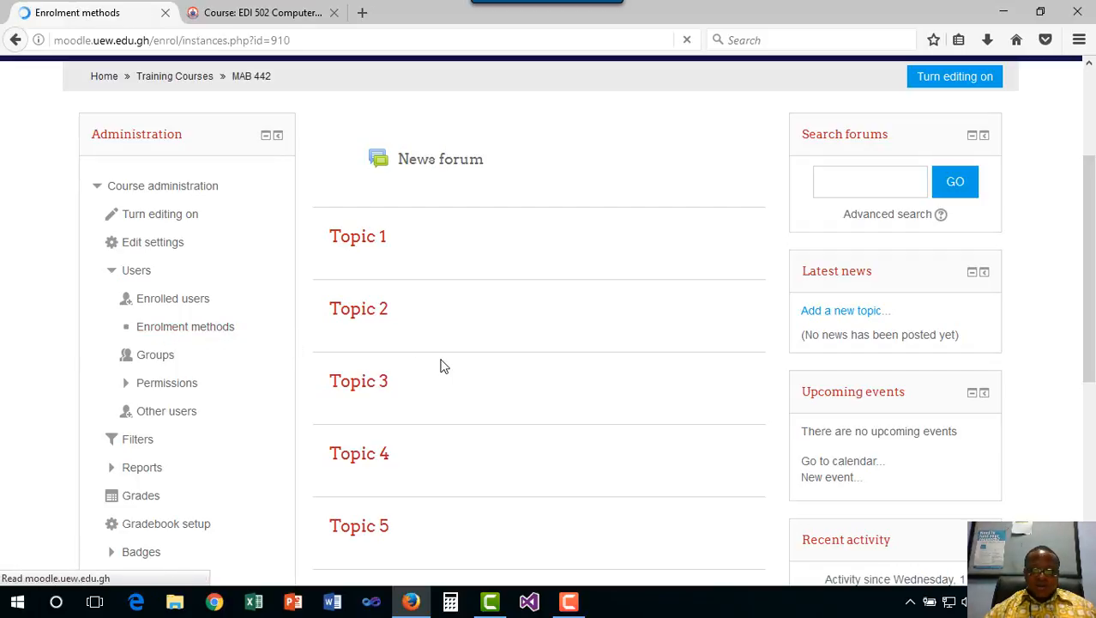
# Enable the Self enrolment (Student) method using its eye icon
pyautogui.scroll(-3, 626, 420)
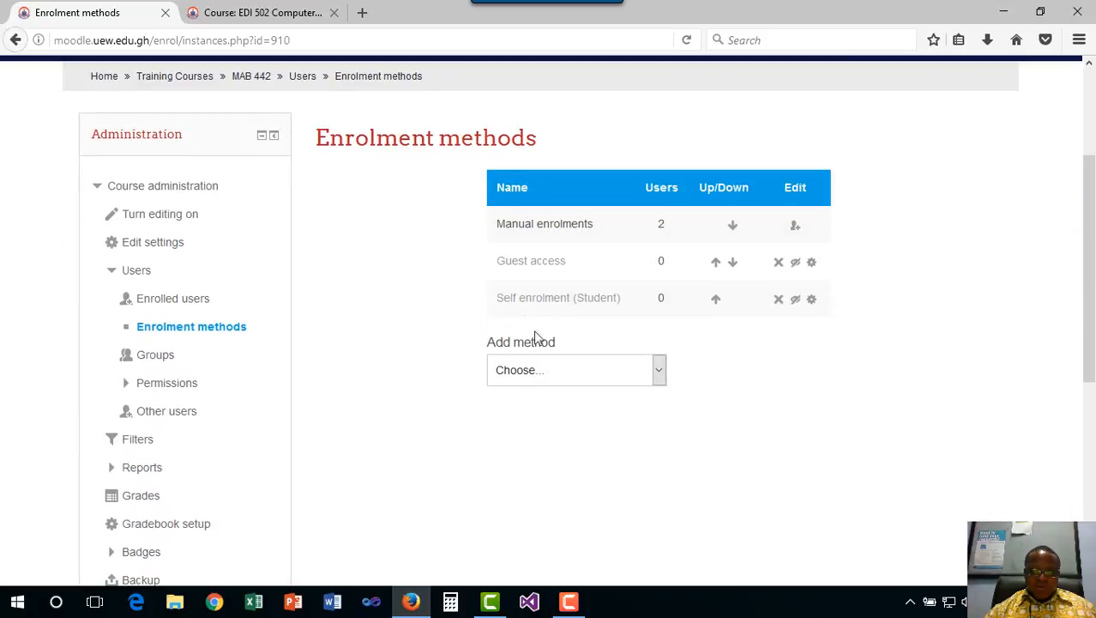
pyautogui.click(796, 300)
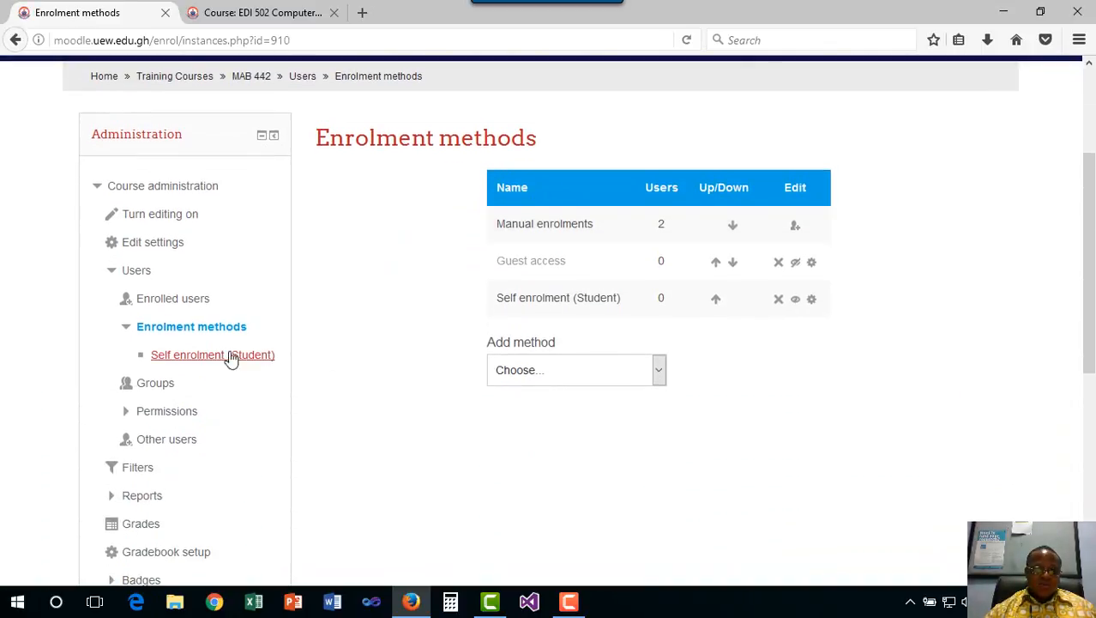
# Open the Self enrolment (Student) settings and read the Allow existing enrolments help
pyautogui.click(176, 359)
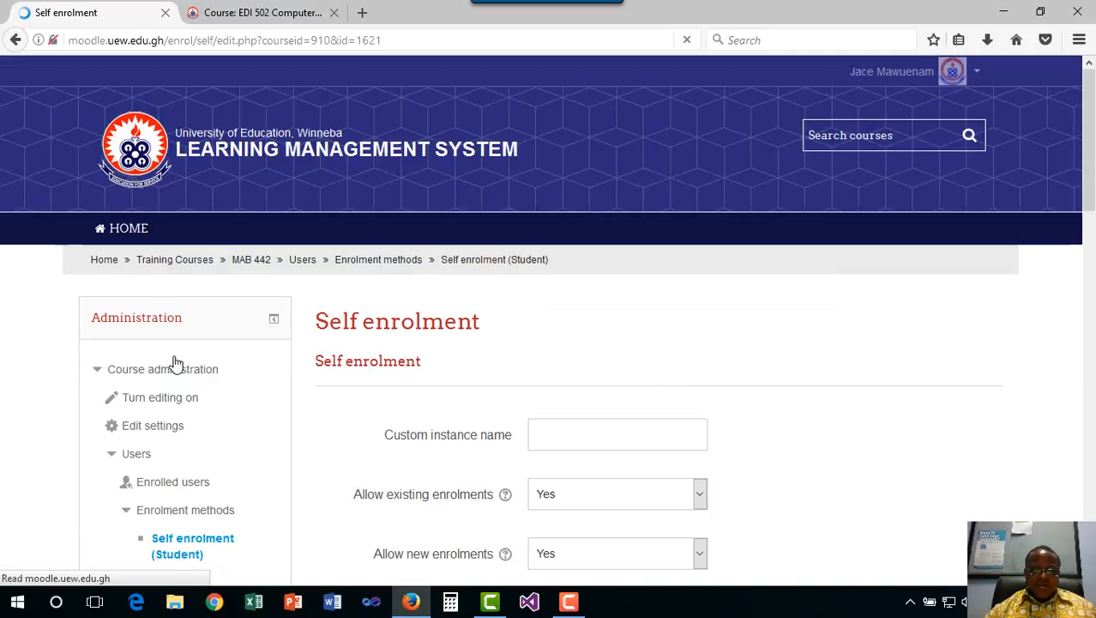
pyautogui.scroll(-3, 554, 410)
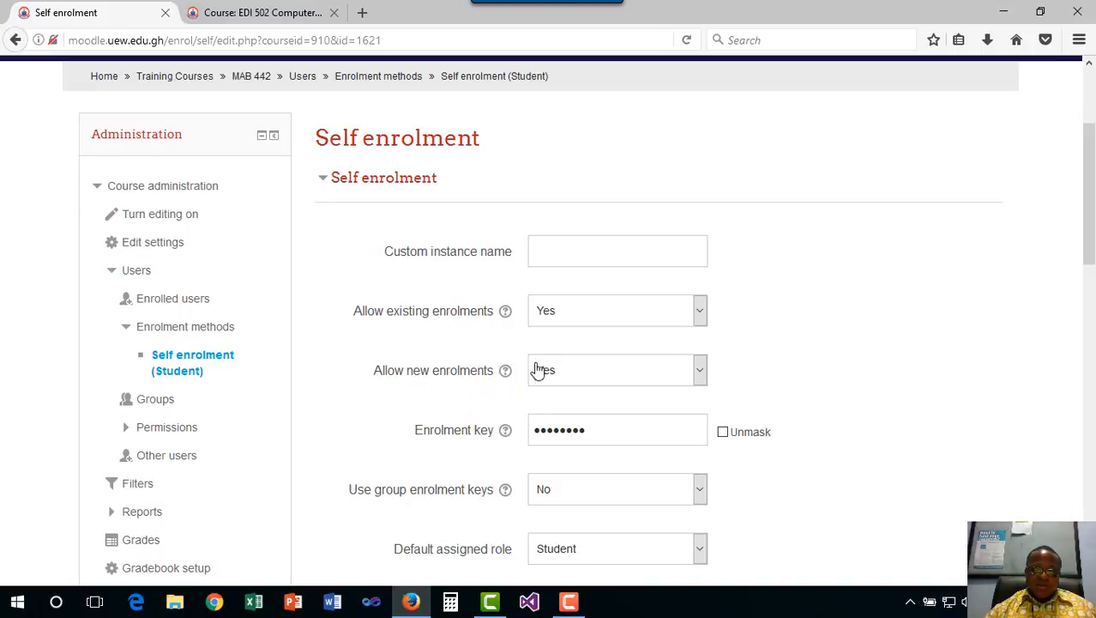
pyautogui.scroll(-2, 549, 326)
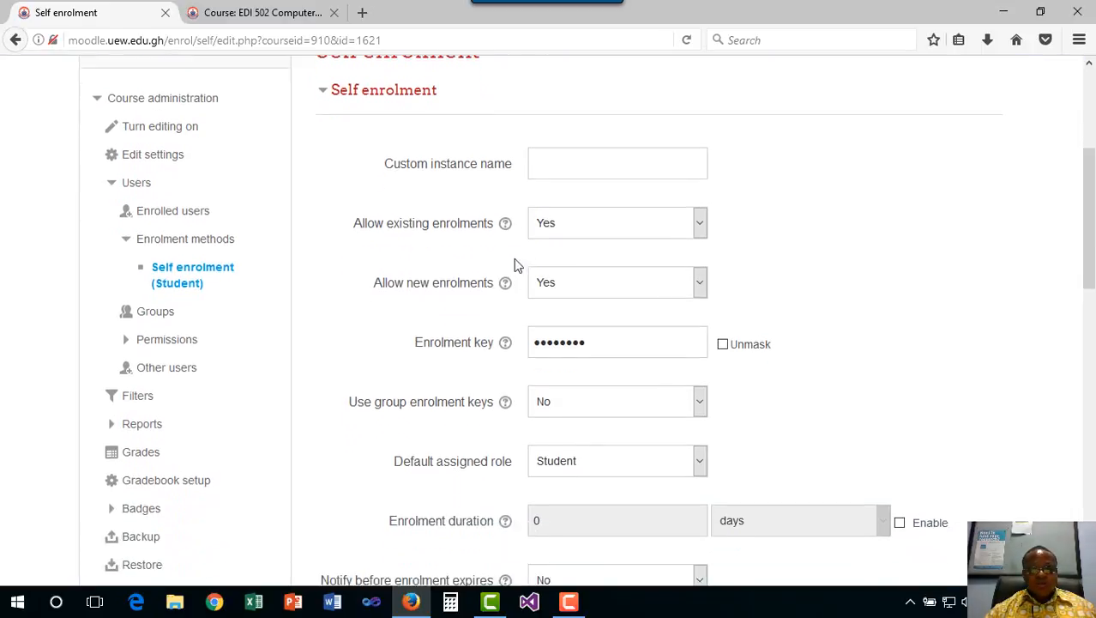
pyautogui.click(506, 221)
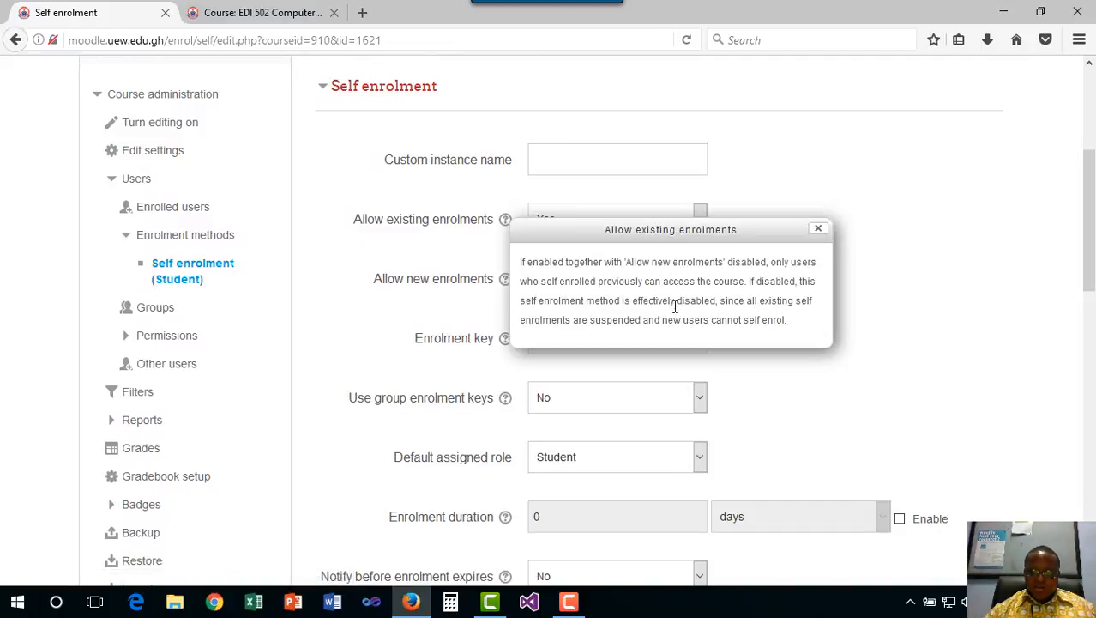
pyautogui.click(817, 229)
# Unmask the enrolment key, retype it, then mask it again
pyautogui.scroll(-3, 538, 364)
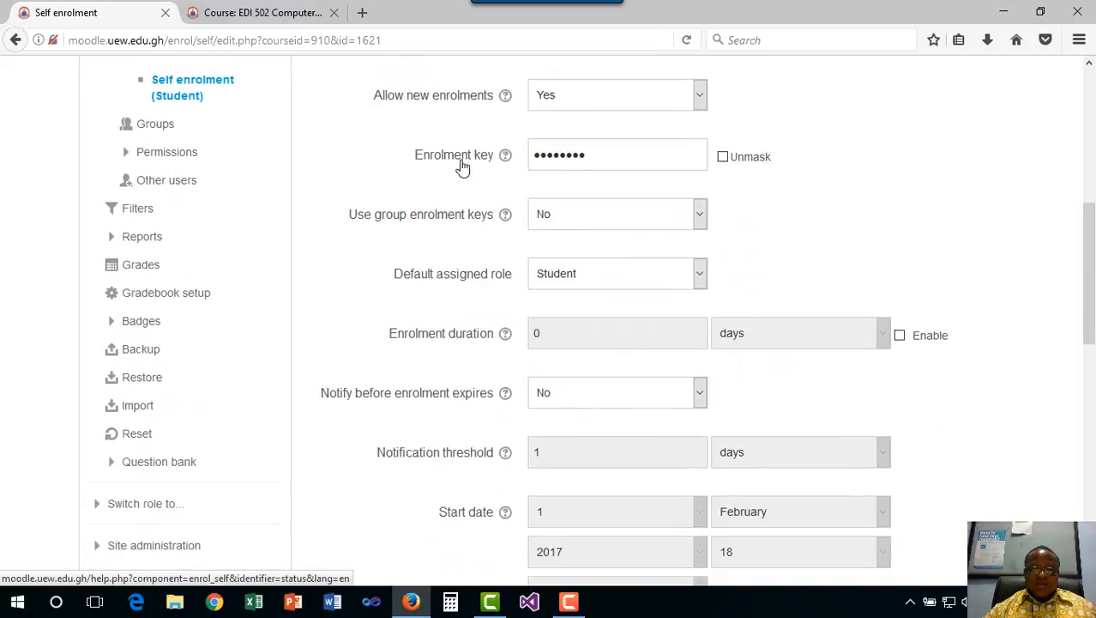
pyautogui.click(723, 159)
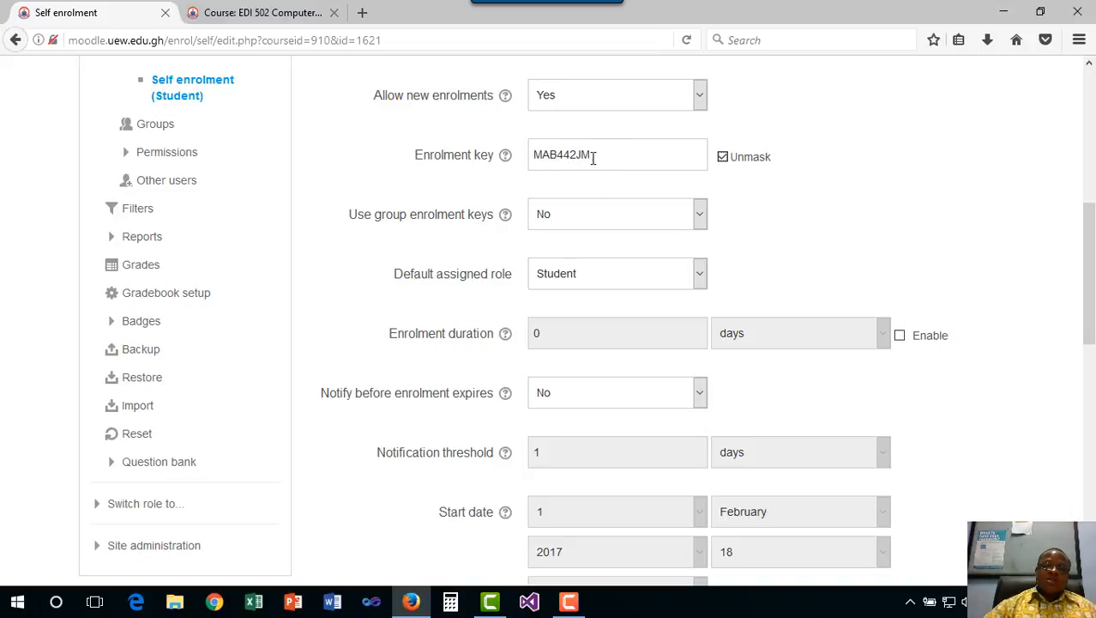
pyautogui.doubleClick(554, 156)
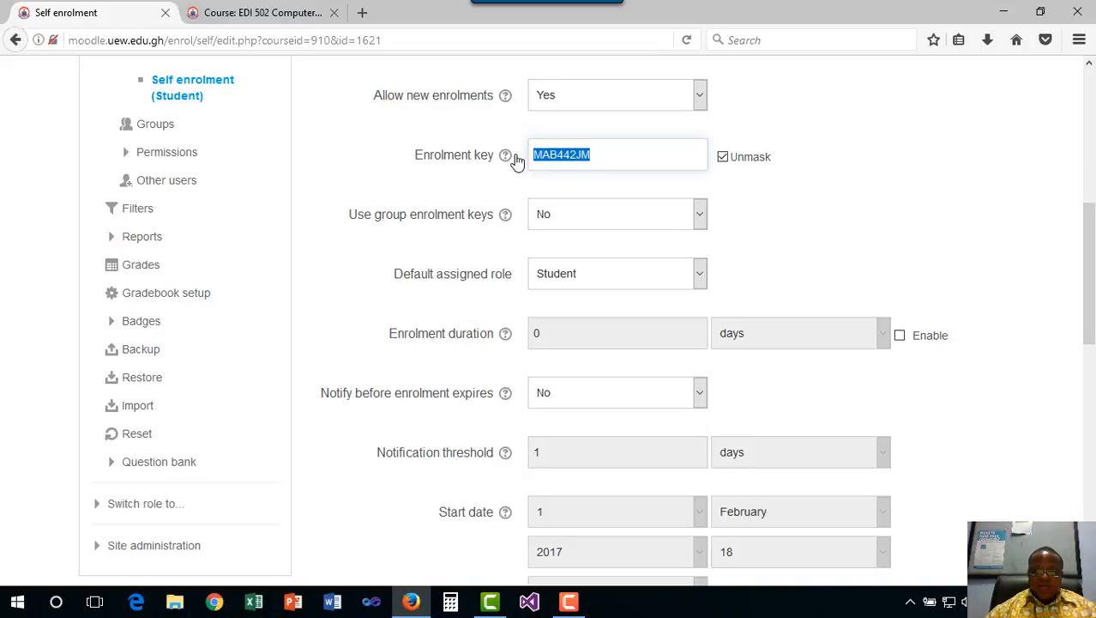
pyautogui.write('M')
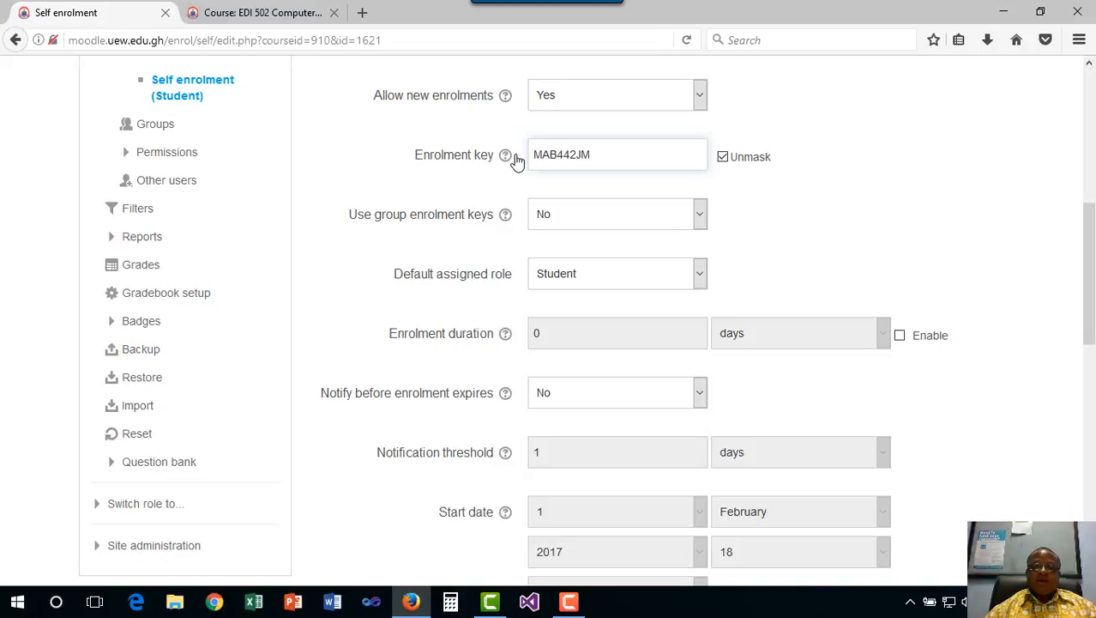
pyautogui.click(726, 163)
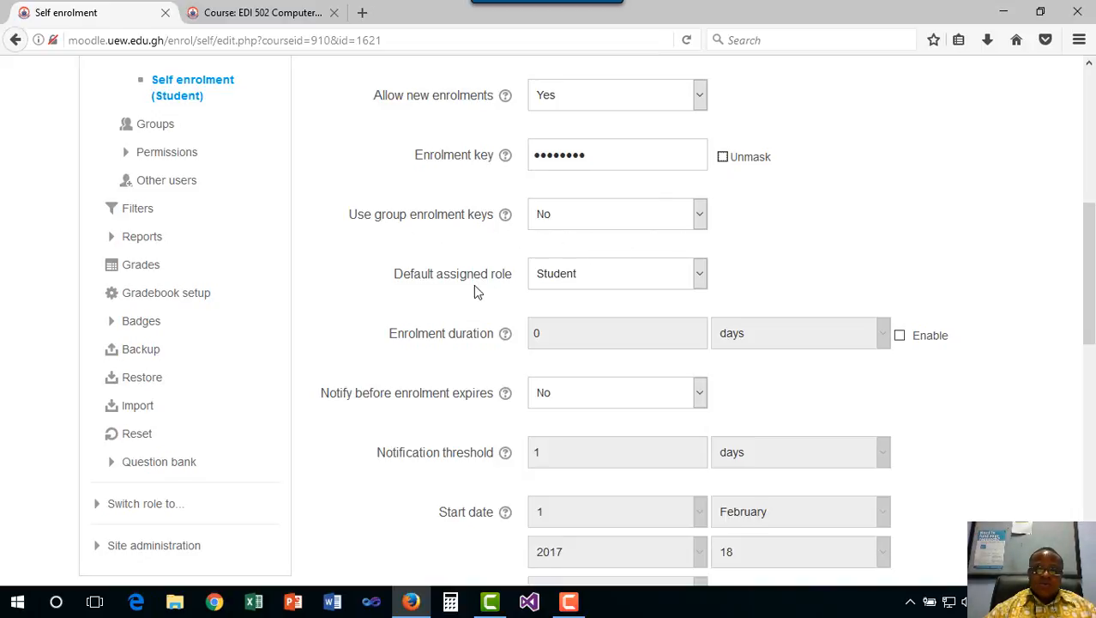
# Keep Notify before enrolment expires at No and scroll to the bottom of the form
pyautogui.scroll(-2, 473, 284)
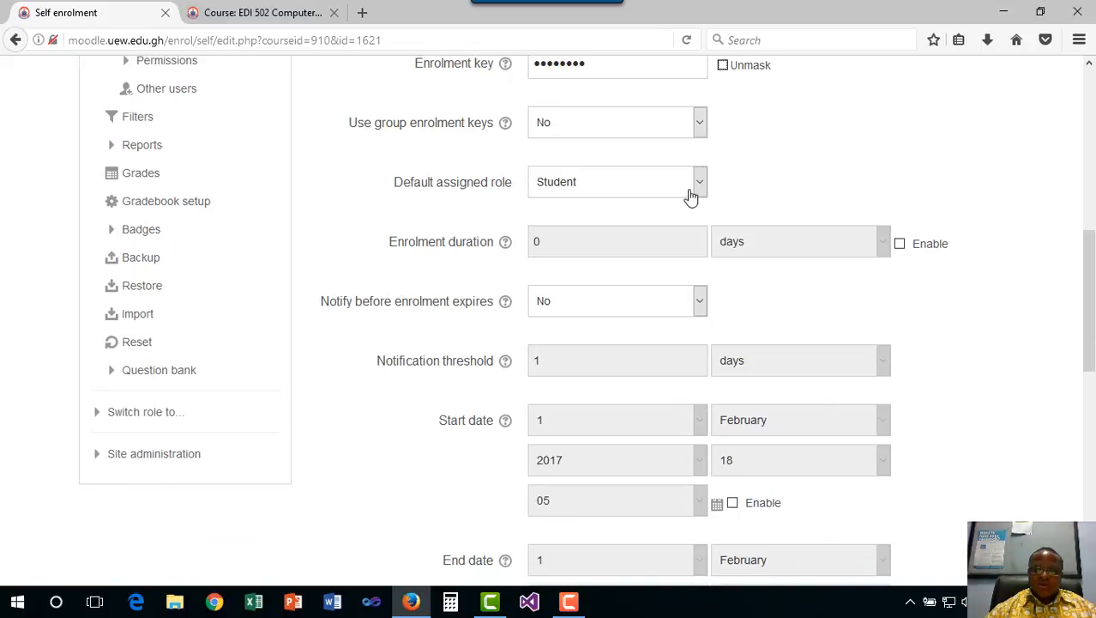
pyautogui.scroll(-2, 577, 254)
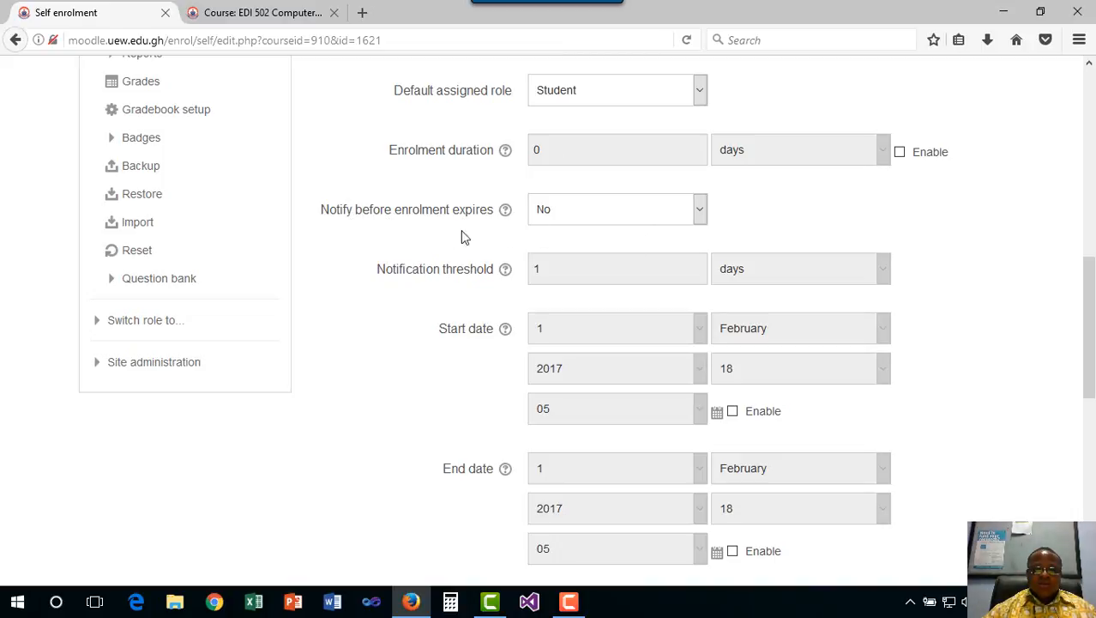
pyautogui.click(700, 214)
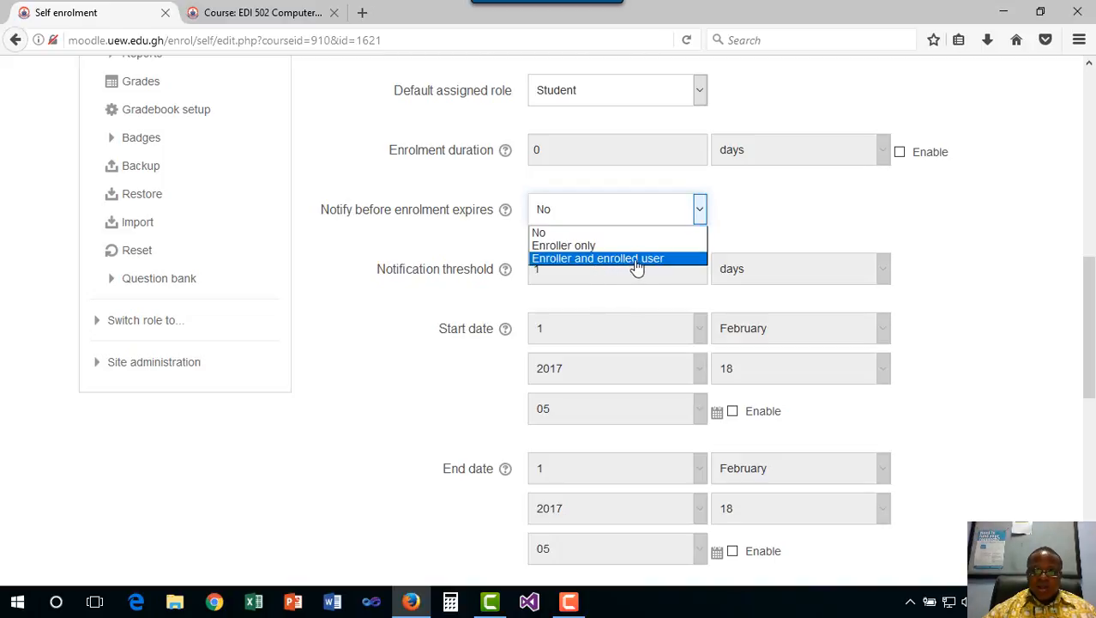
pyautogui.click(762, 208)
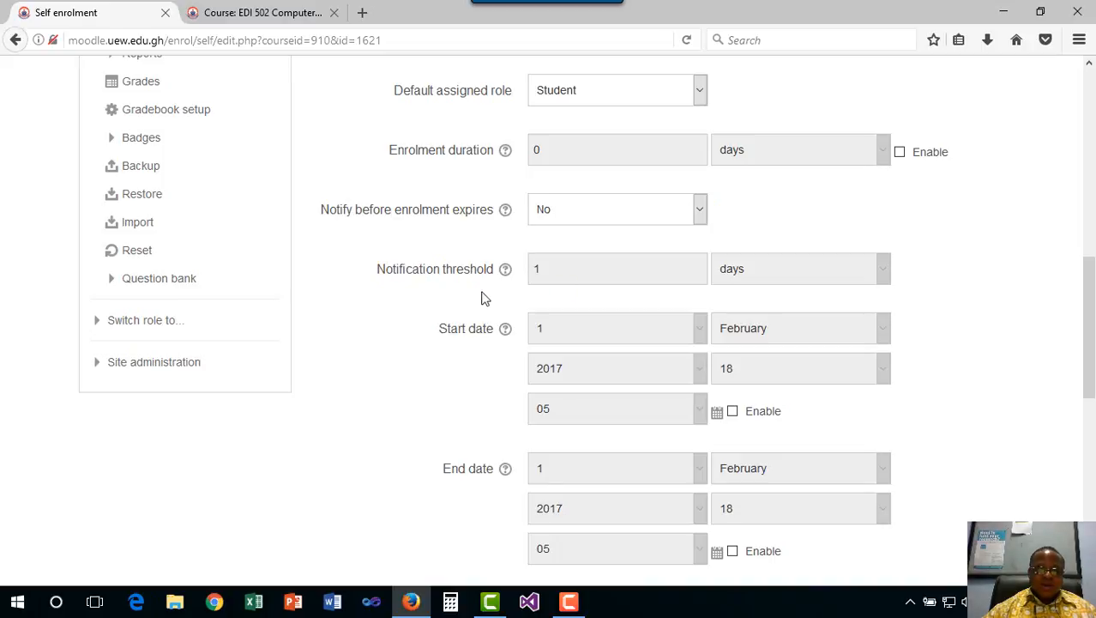
pyautogui.scroll(-2, 421, 283)
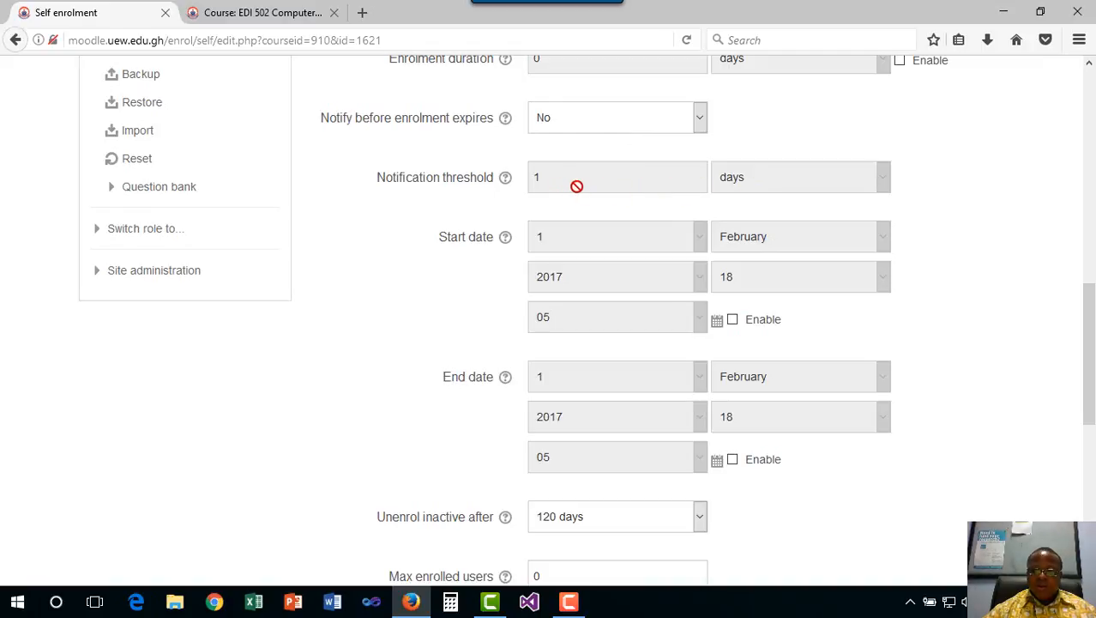
pyautogui.scroll(-3, 700, 326)
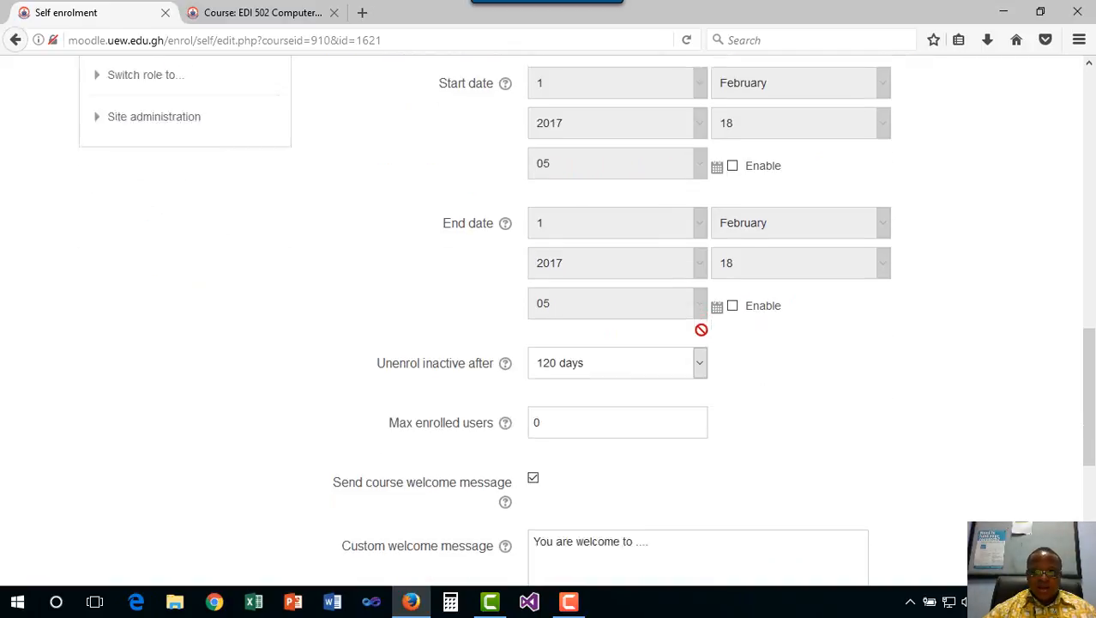
pyautogui.scroll(4, 561, 198)
pyautogui.scroll(-5, 515, 264)
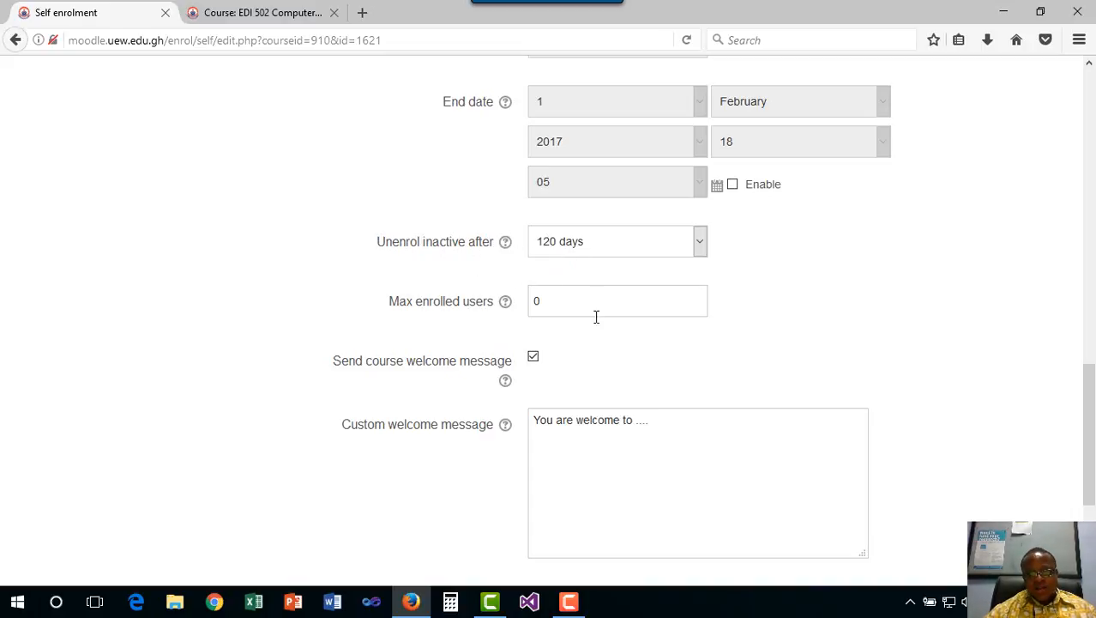
pyautogui.scroll(-2, 597, 316)
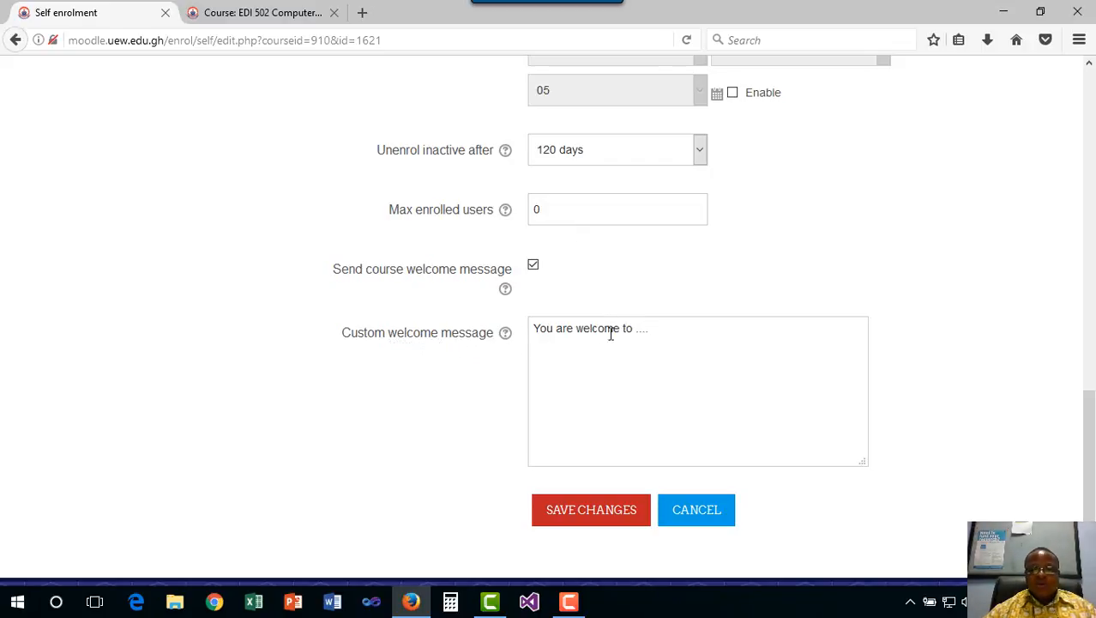
pyautogui.scroll(-3, 659, 354)
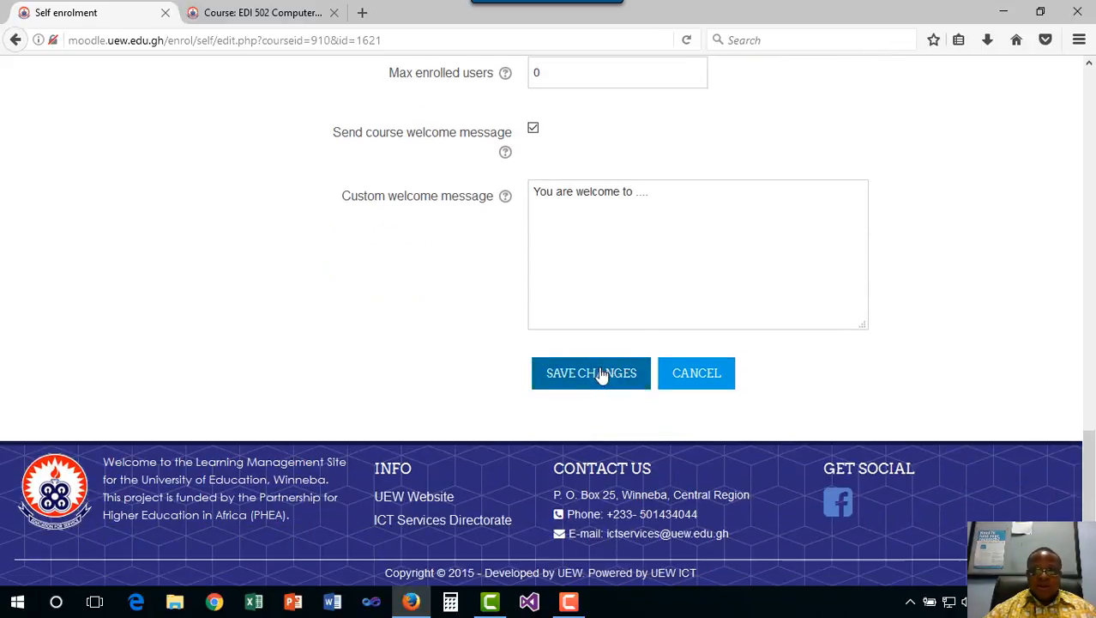
# Save the self-enrolment settings and return to the MAB 442 course page via the breadcrumb
pyautogui.click(600, 372)
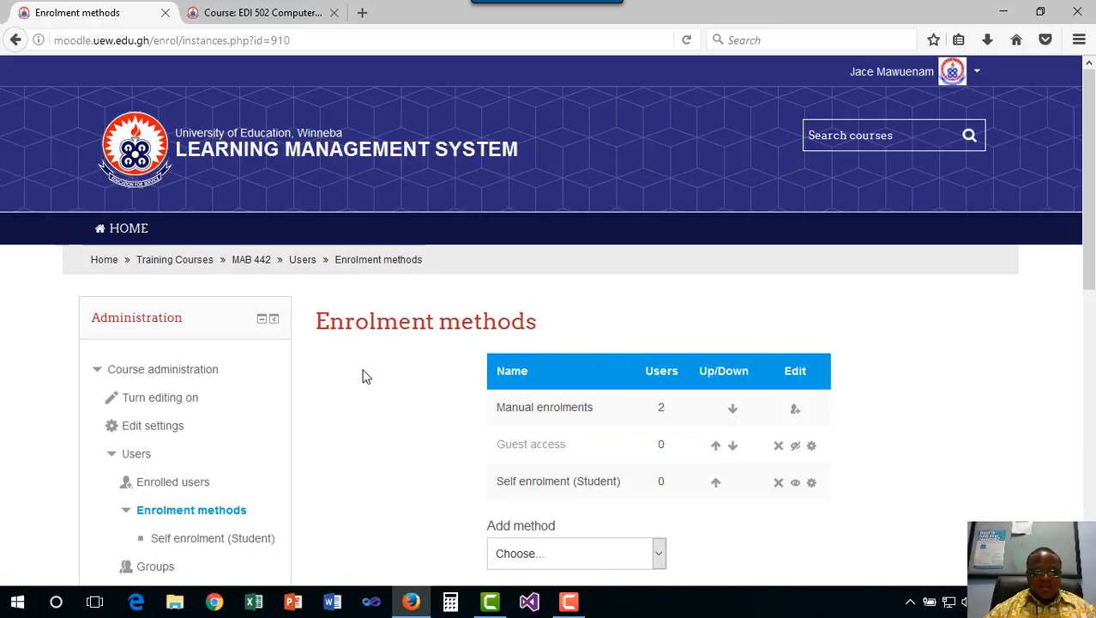
pyautogui.click(252, 262)
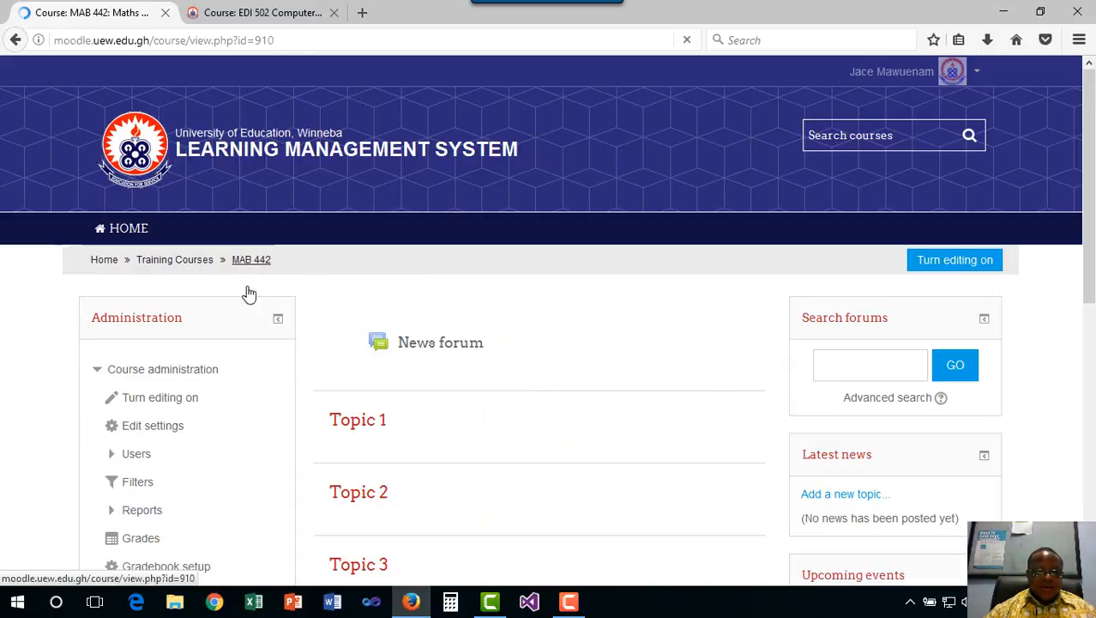
# Open Self enrolment (Student) from Users > Enrolment methods in the course administration
pyautogui.scroll(-2, 190, 408)
pyautogui.scroll(-2, 158, 400)
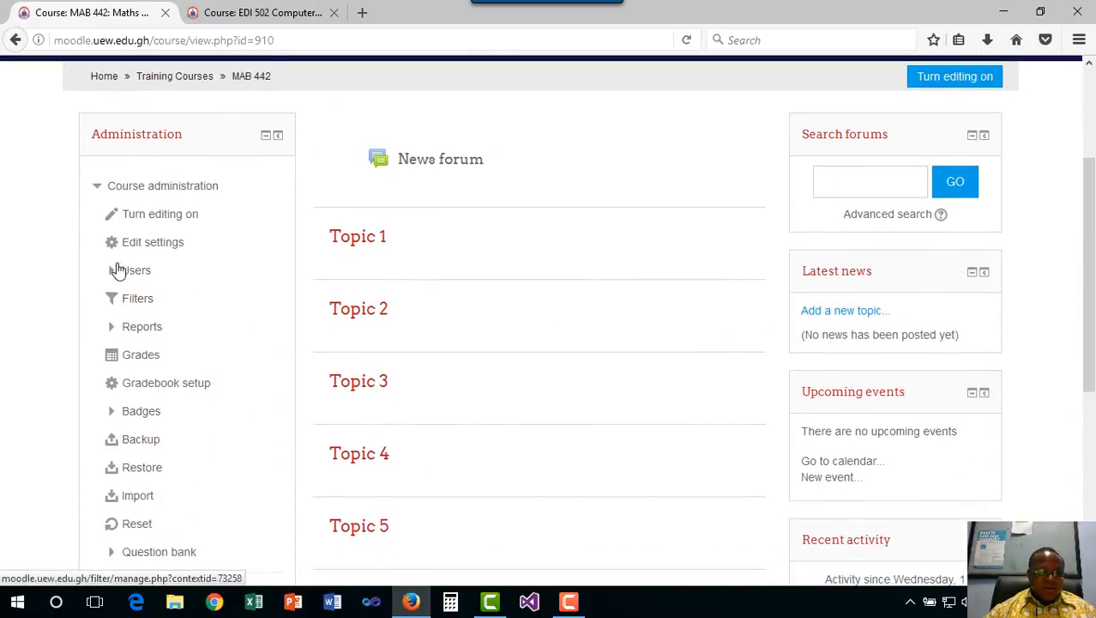
pyautogui.click(111, 273)
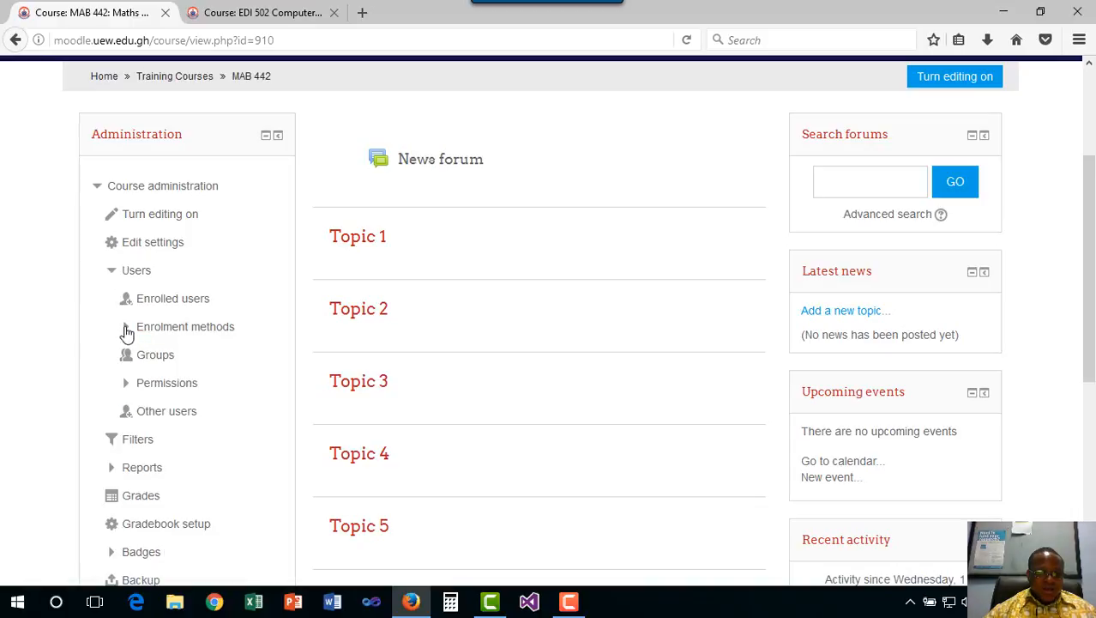
pyautogui.click(126, 332)
pyautogui.click(211, 362)
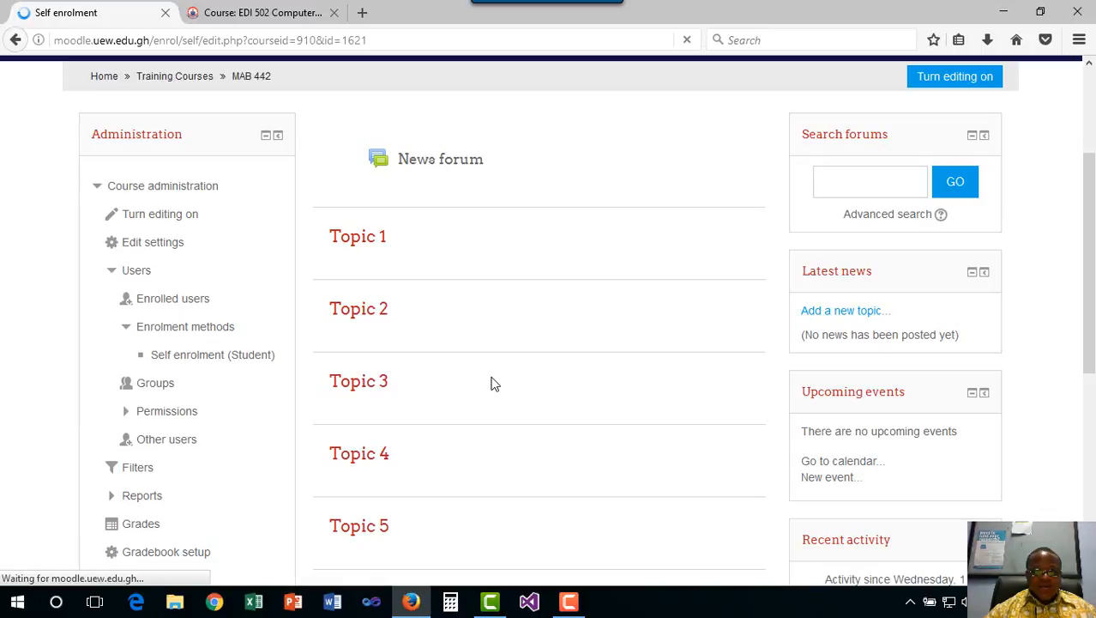
# Unmask the saved enrolment key to verify it, then mask it again
pyautogui.scroll(-5, 585, 396)
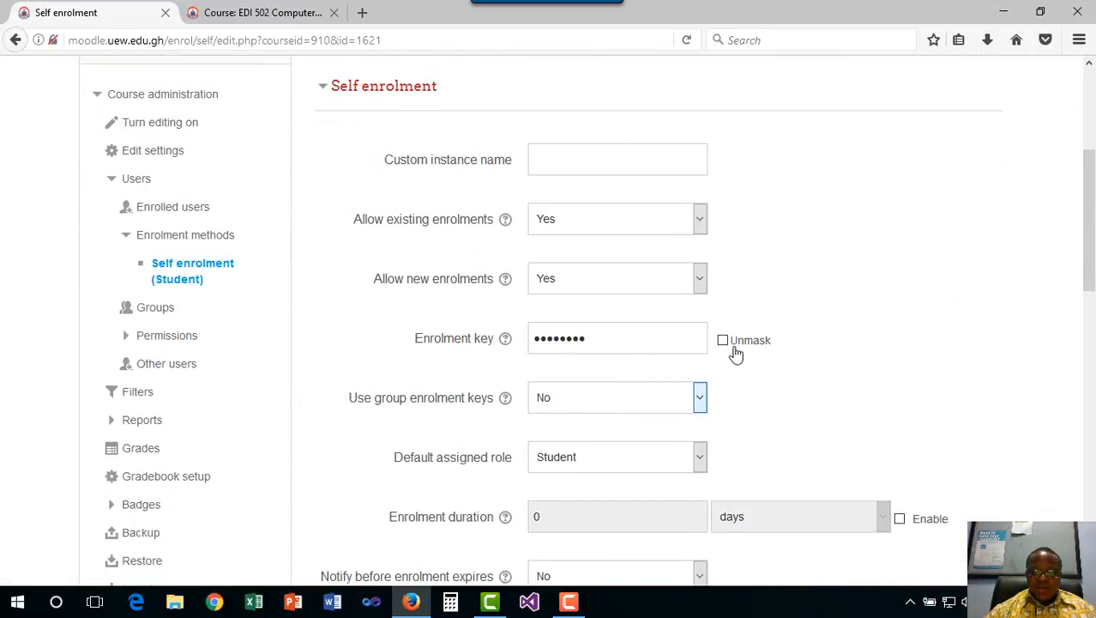
pyautogui.click(723, 342)
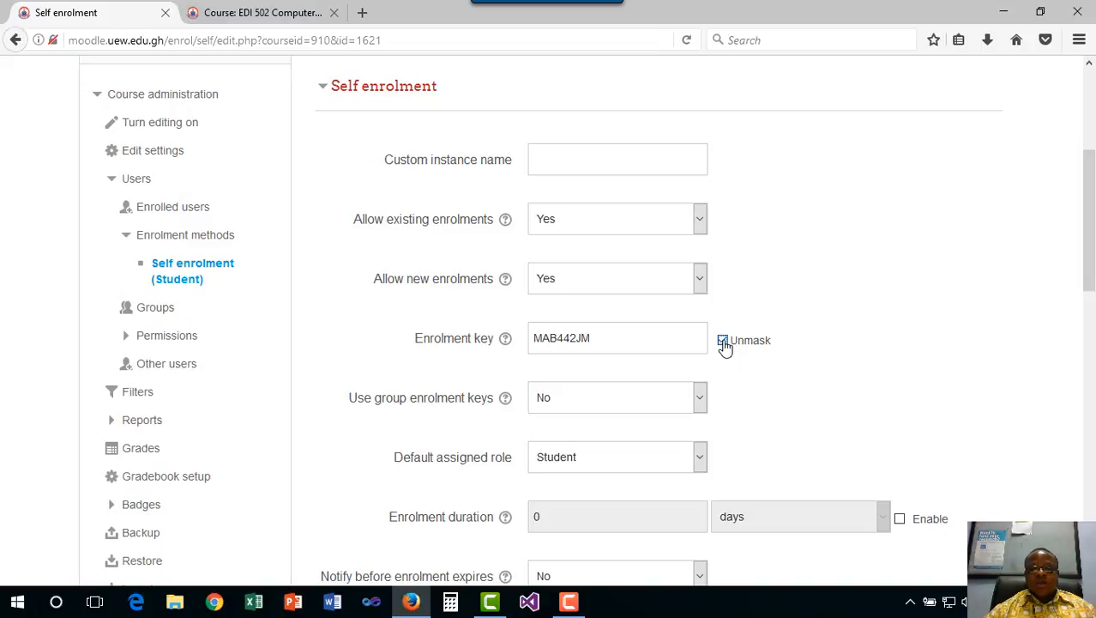
pyautogui.click(723, 342)
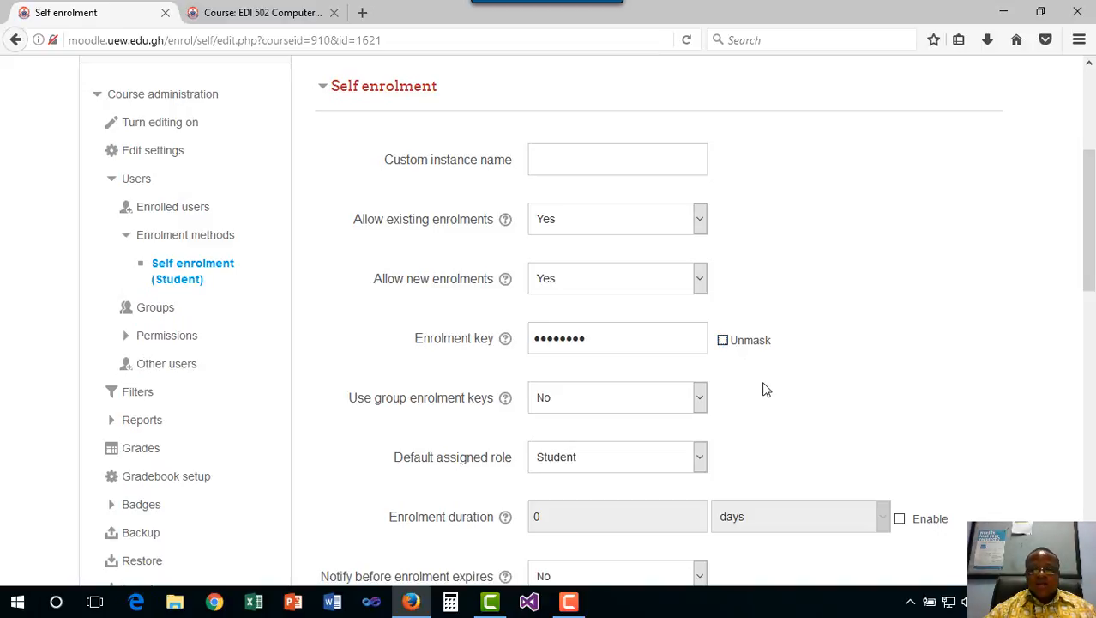
pyautogui.scroll(3, 766, 389)
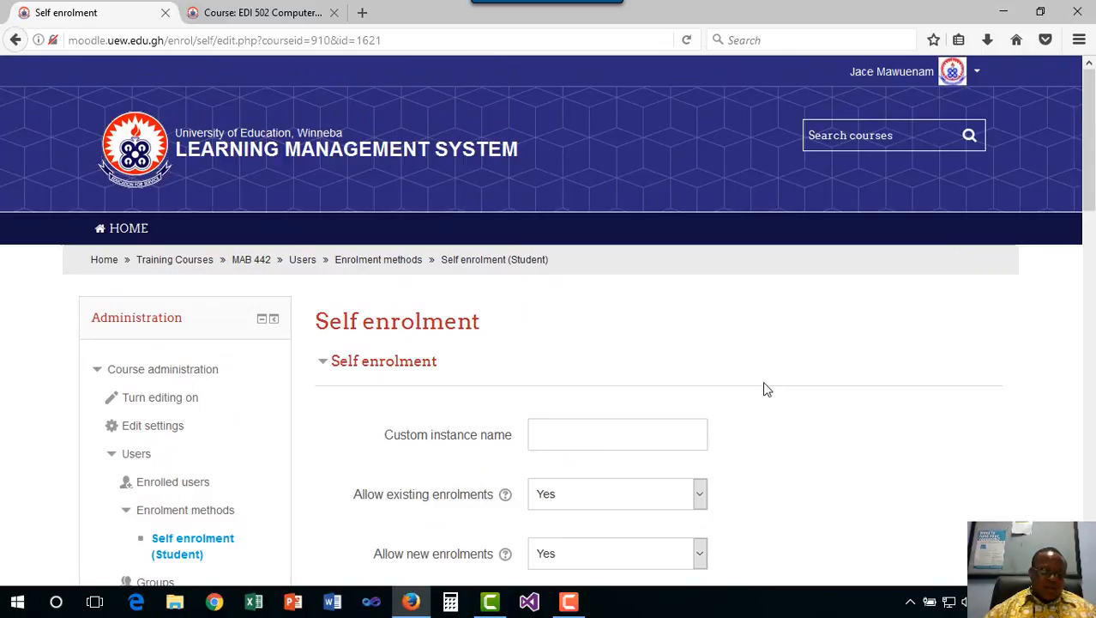